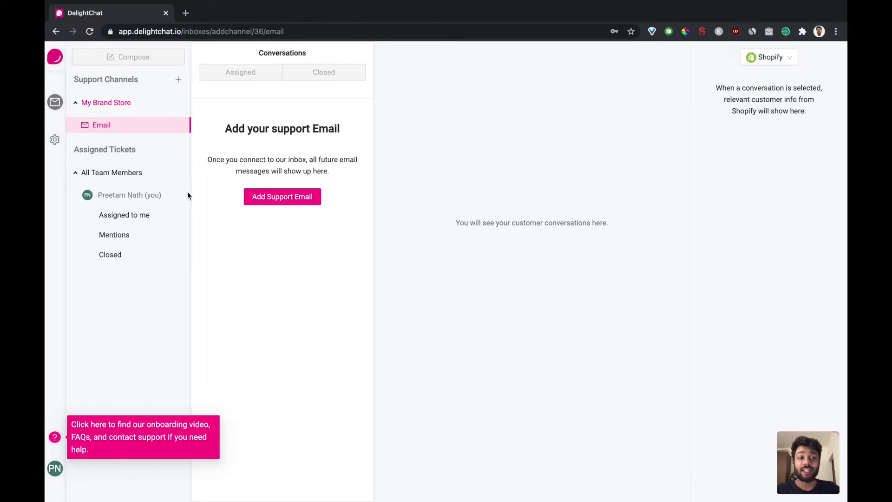
# Glance at the contact-support options, then begin adding a support email for My Brand Store
pyautogui.click(54, 439)
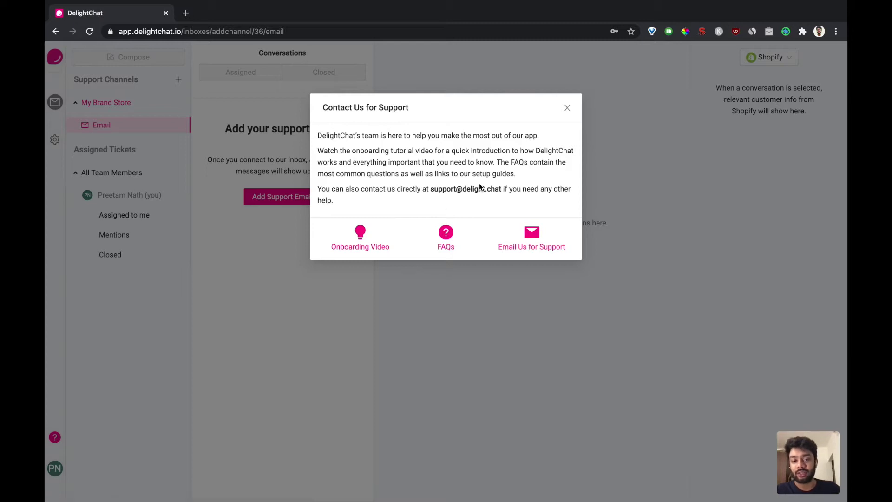
pyautogui.click(567, 109)
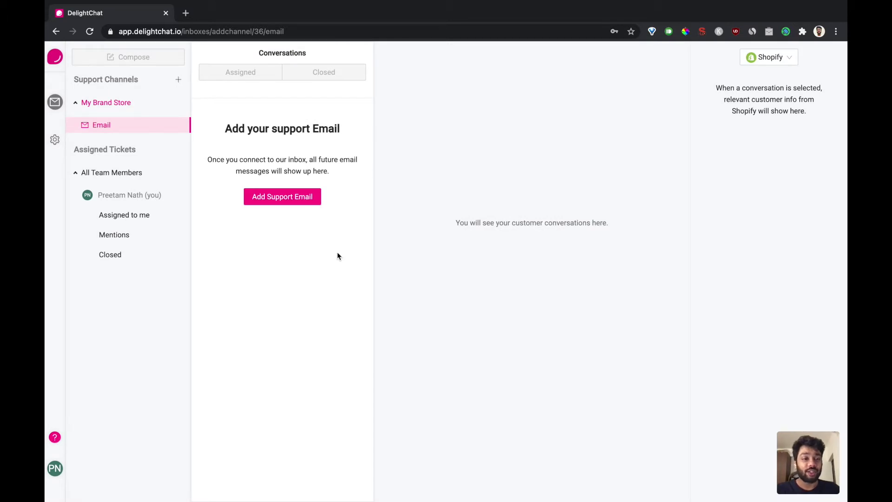
pyautogui.click(283, 201)
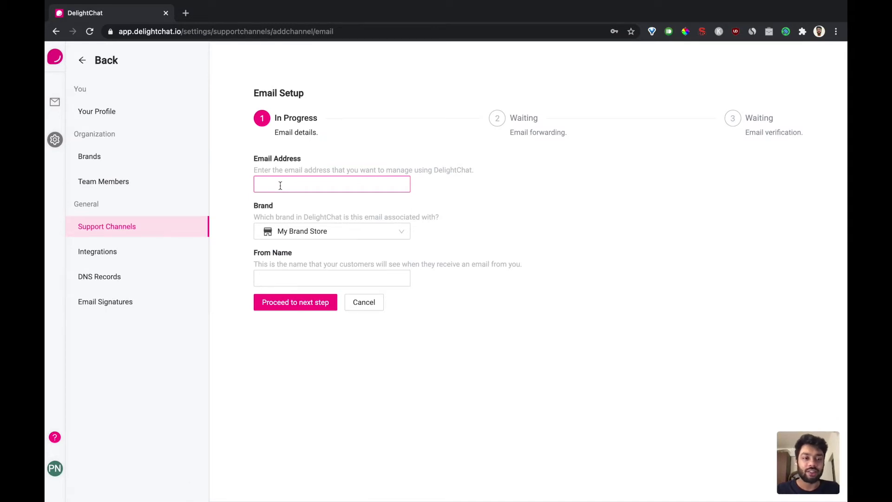
# Enter the support address with sender name DelightChat Demo and complete the email details step
pyautogui.click(294, 278)
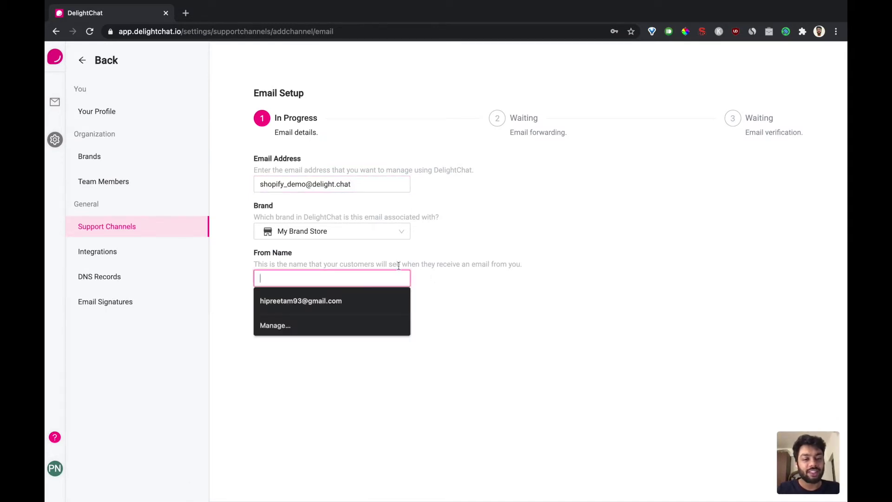
pyautogui.click(432, 278)
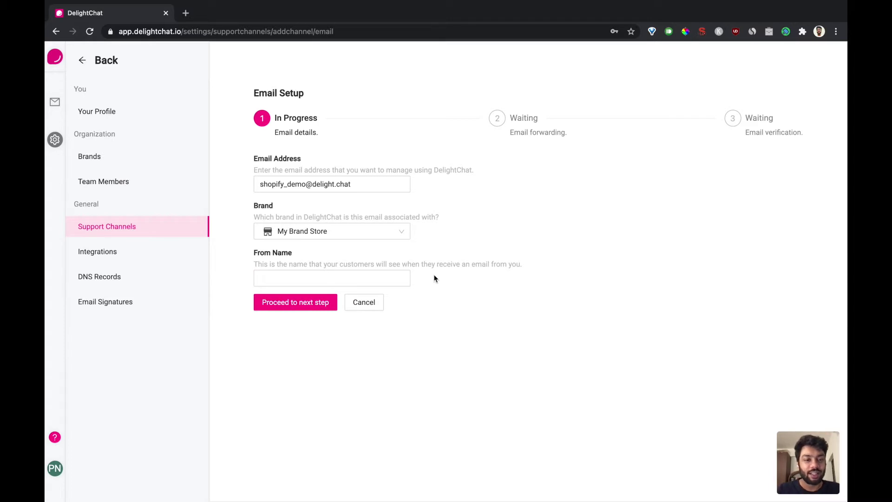
pyautogui.click(368, 281)
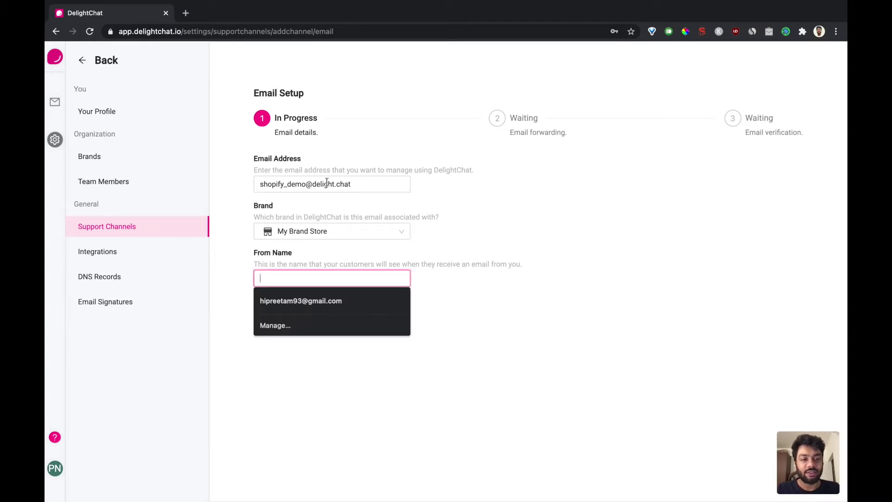
pyautogui.click(498, 307)
pyautogui.click(374, 282)
pyautogui.write('D')
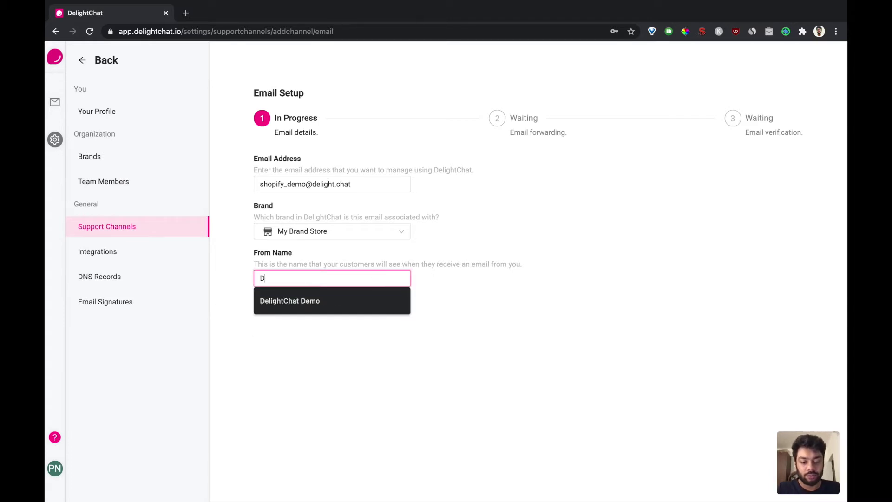
pyautogui.write('elightChat')
pyautogui.click(360, 307)
pyautogui.click(303, 303)
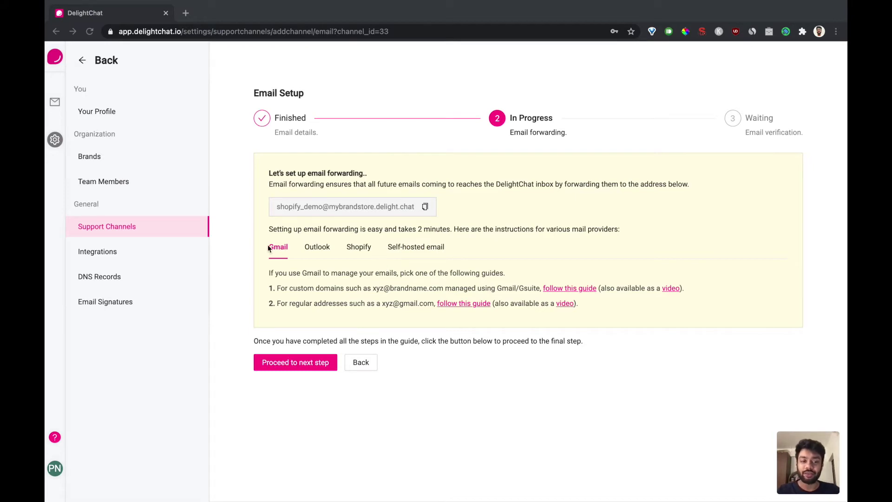
# Review the forwarding instructions for Outlook, Shopify and Self-hosted email, returning to Gmail
pyautogui.click(316, 251)
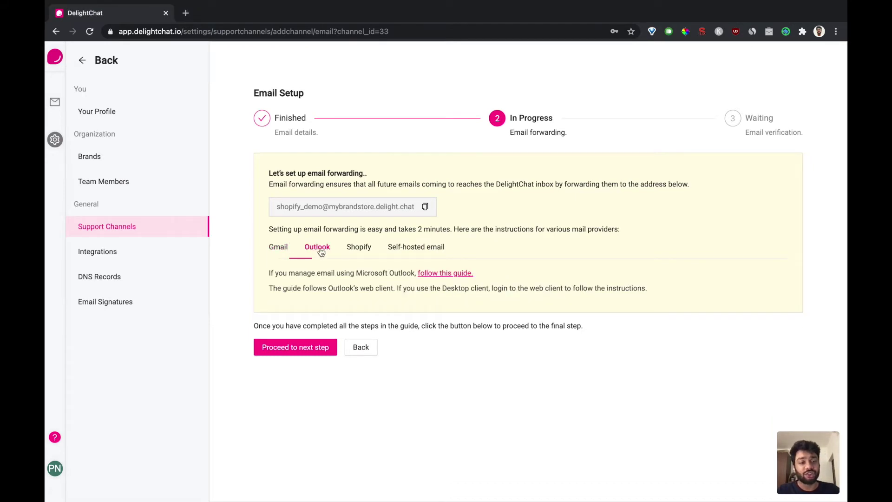
pyautogui.click(355, 251)
pyautogui.click(415, 251)
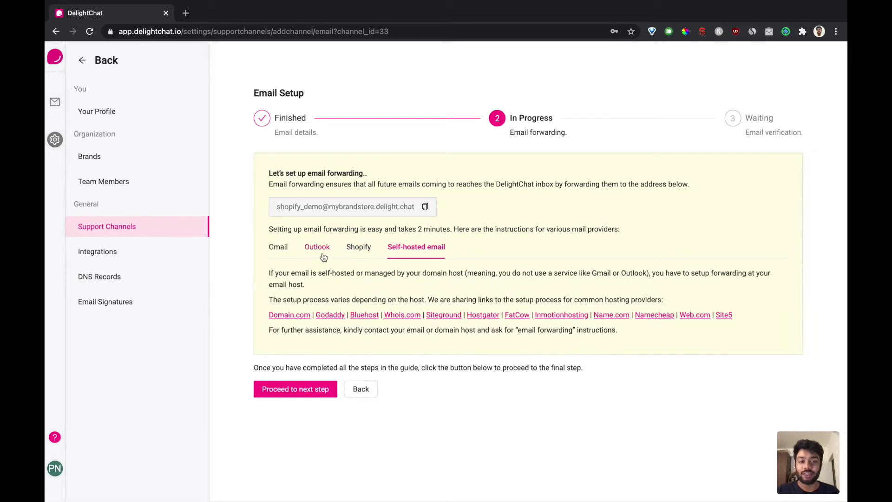
pyautogui.click(276, 251)
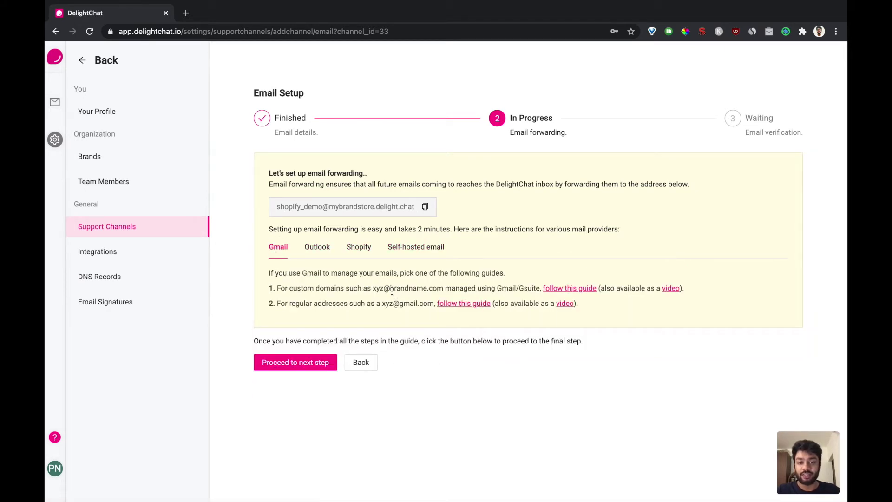
# Check the brandname.com and regular Gmail address examples, then finish the forwarding step
pyautogui.moveTo(390, 288); pyautogui.dragTo(440, 288)
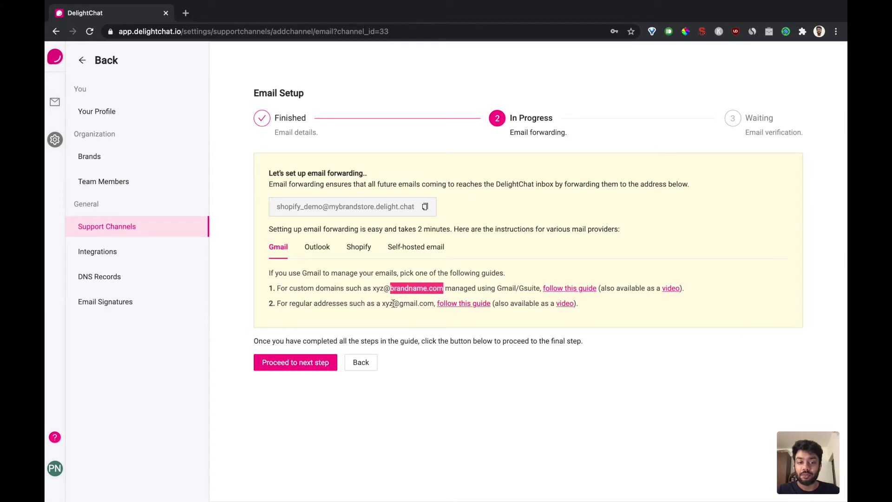
pyautogui.moveTo(382, 305); pyautogui.dragTo(434, 304)
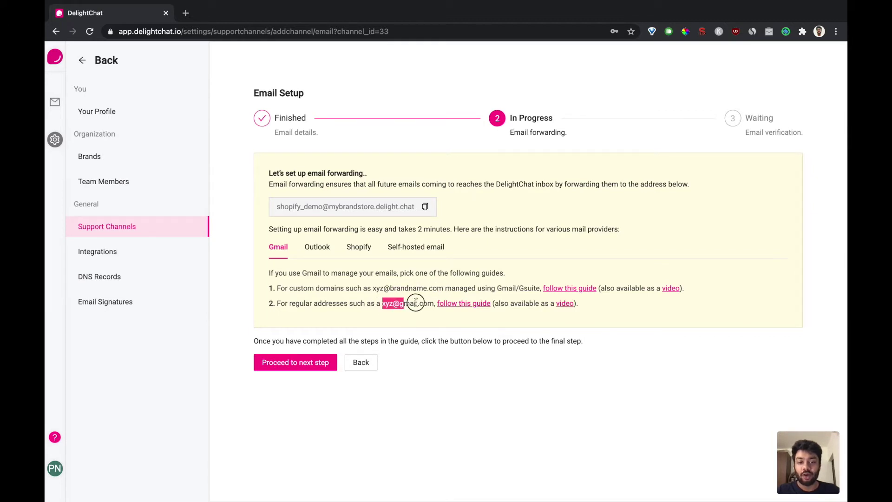
pyautogui.click(602, 314)
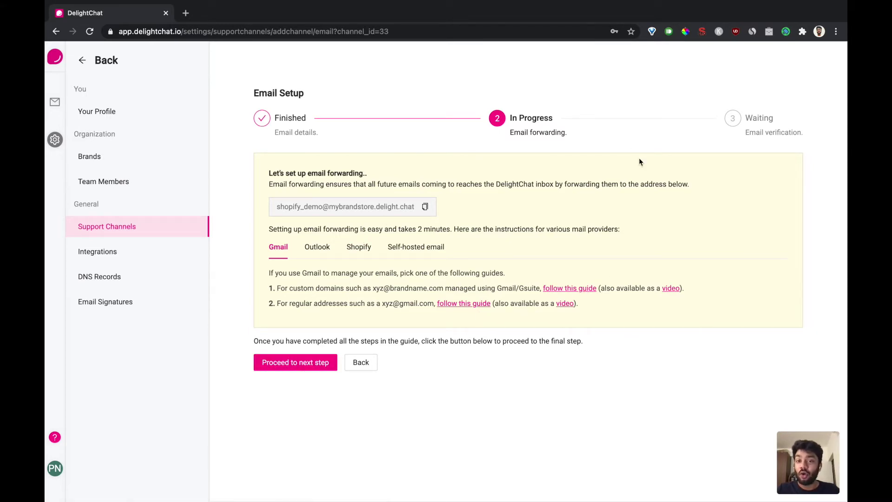
pyautogui.click(310, 364)
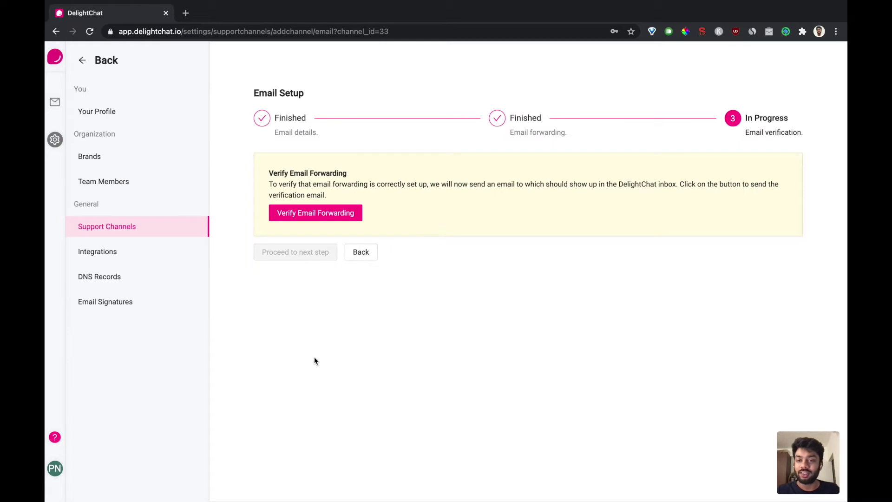
# Verify email forwarding successfully and finish the support inbox setup
pyautogui.click(309, 217)
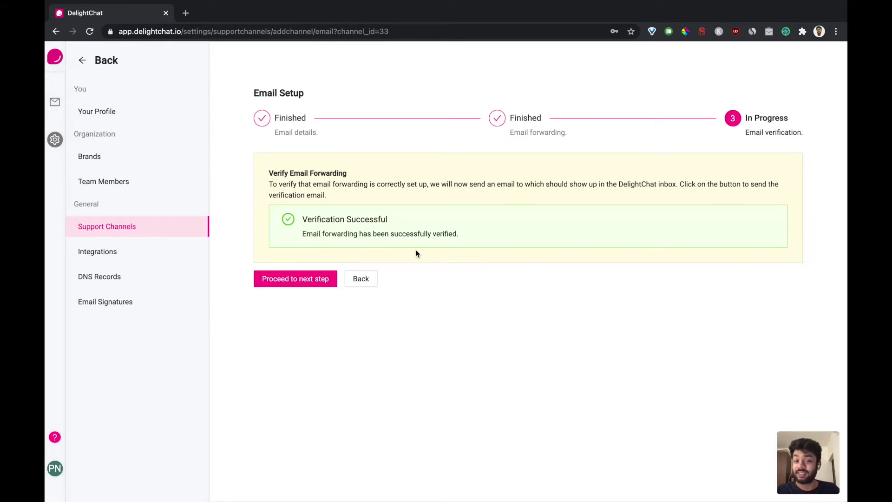
pyautogui.click(298, 279)
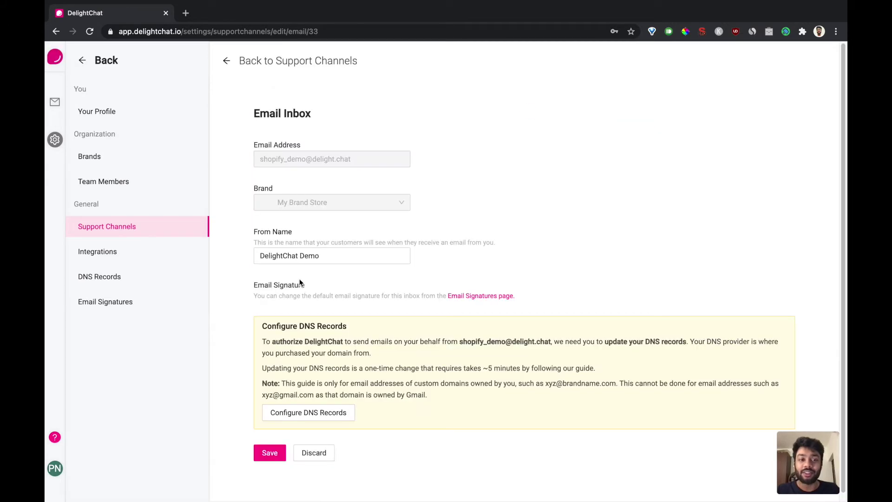
pyautogui.scroll(-1, 298, 352)
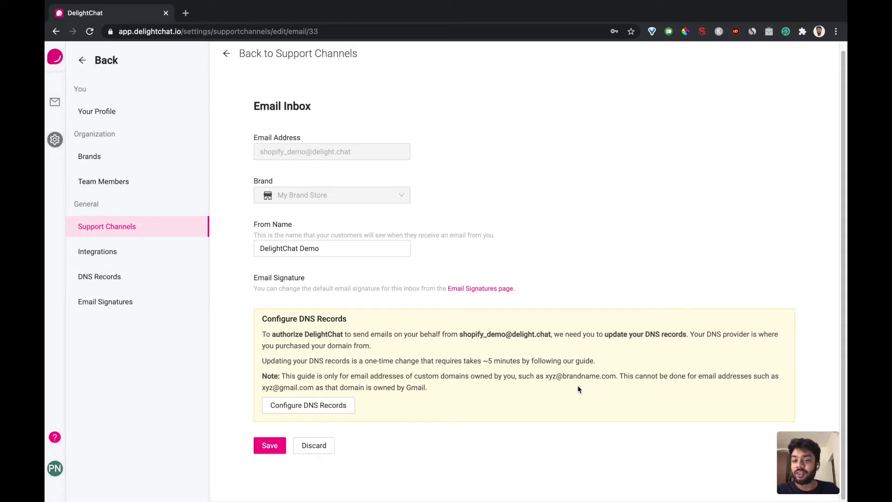
# Note the delight.chat domain and bring up its DNS record configuration
pyautogui.doubleClick(514, 334)
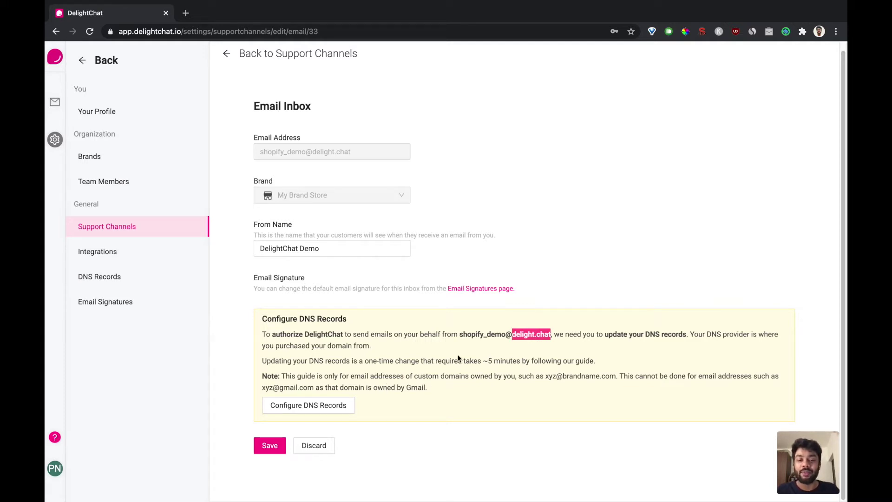
pyautogui.click(321, 405)
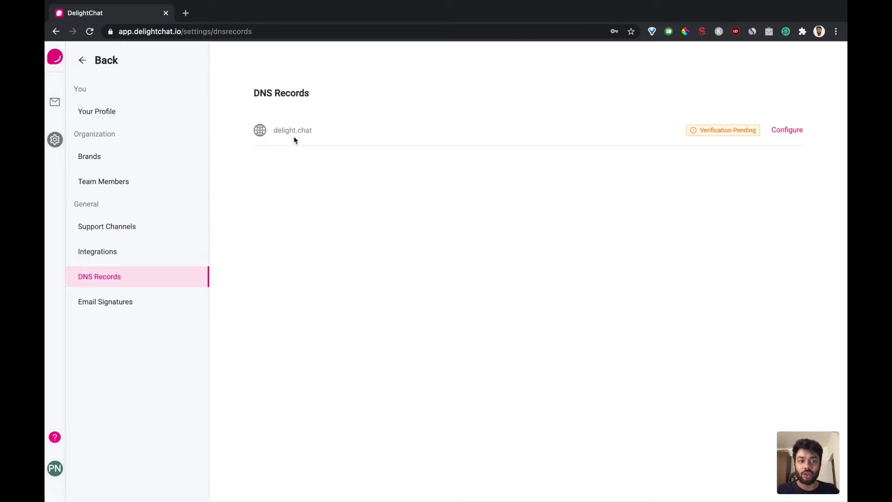
# Verify all three delight.chat DNS records, then reach My Brand Store's Team Members via Brands
pyautogui.click(786, 130)
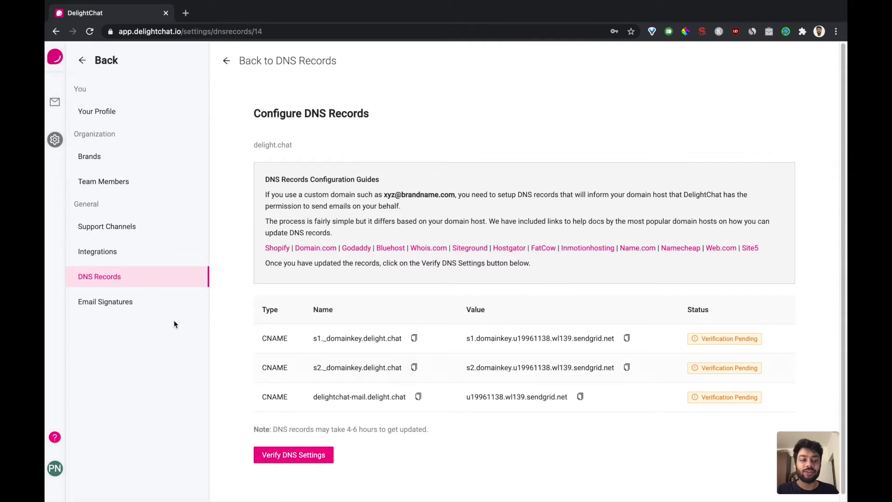
pyautogui.click(303, 456)
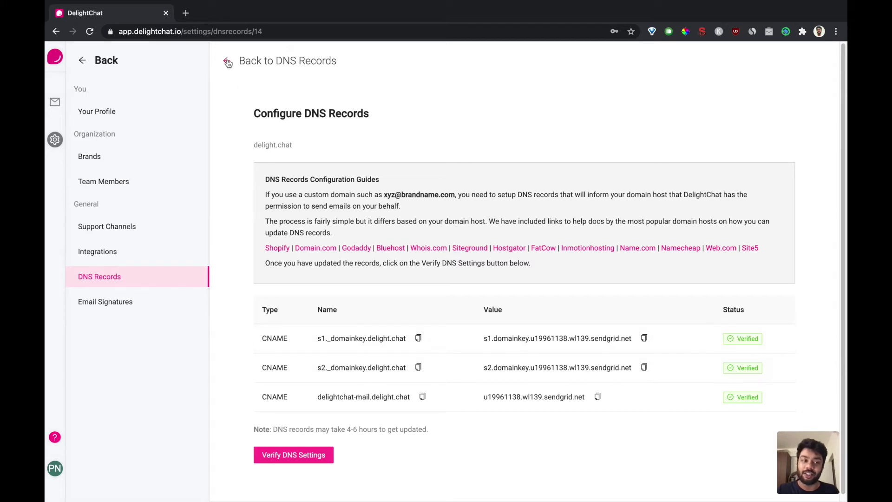
pyautogui.click(99, 113)
pyautogui.click(102, 156)
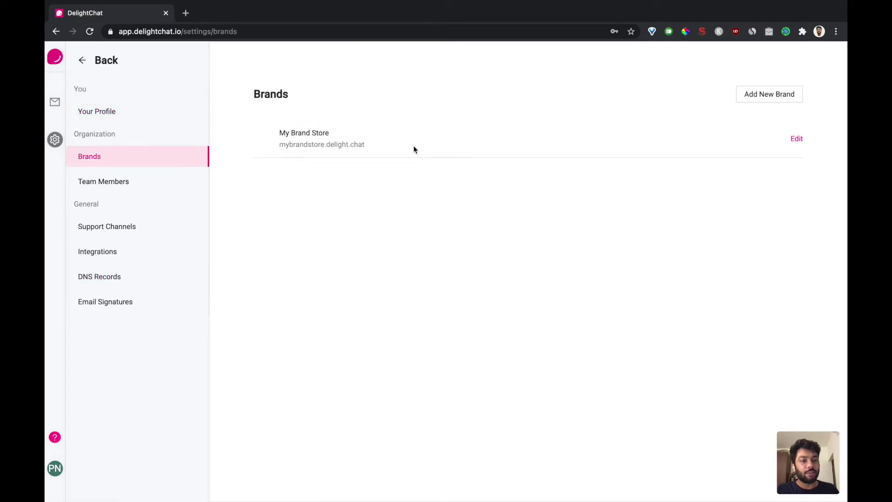
pyautogui.click(797, 140)
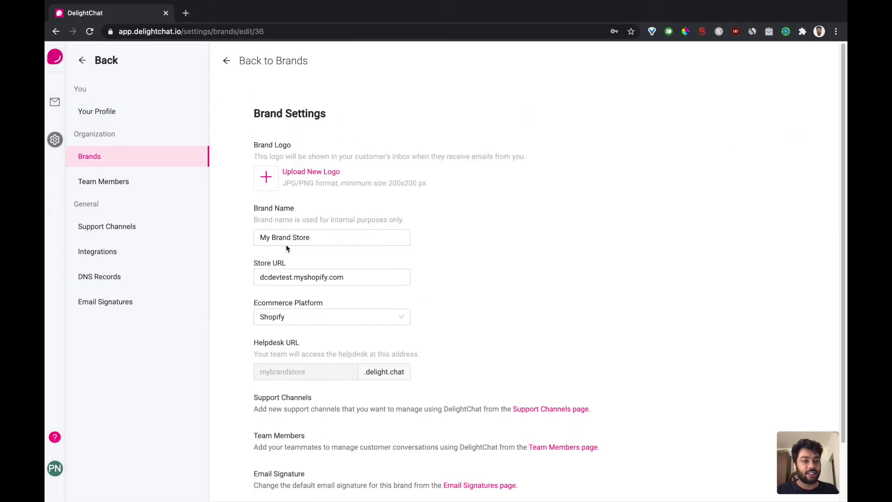
pyautogui.click(122, 183)
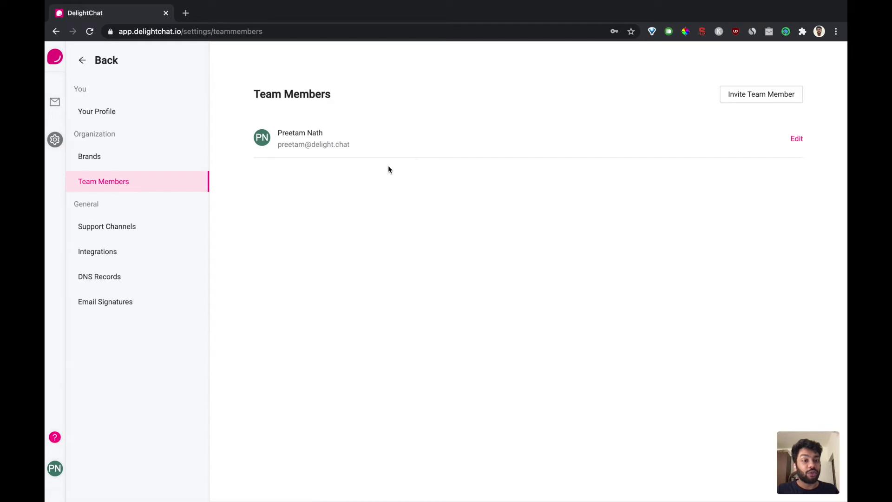
pyautogui.click(760, 95)
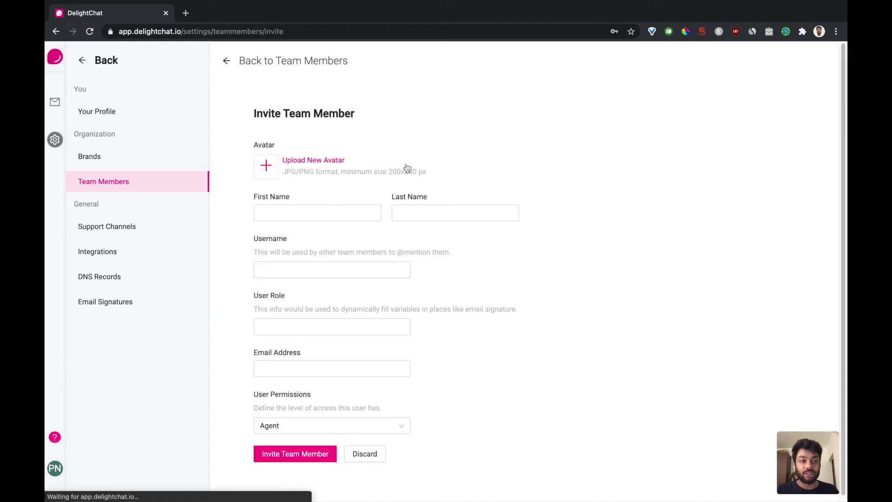
pyautogui.click(303, 210)
pyautogui.press('Escape')
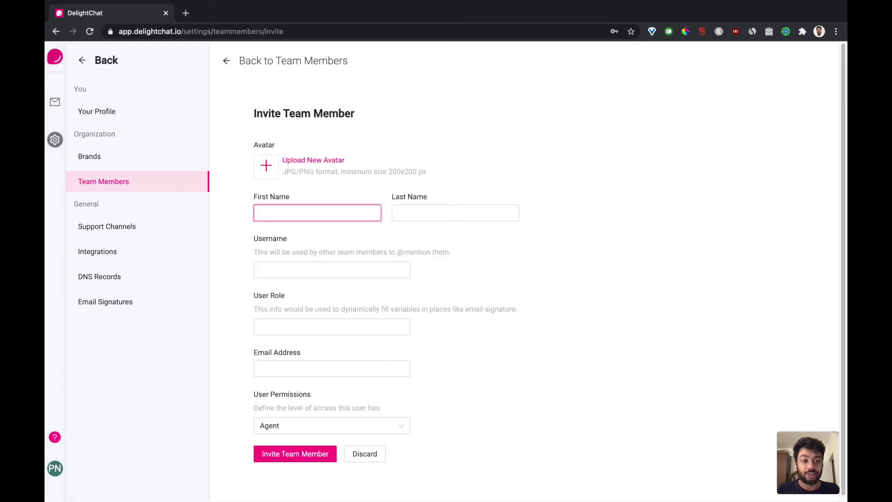
pyautogui.write('Sankalp')
pyautogui.press('Down')
pyautogui.press('Return')
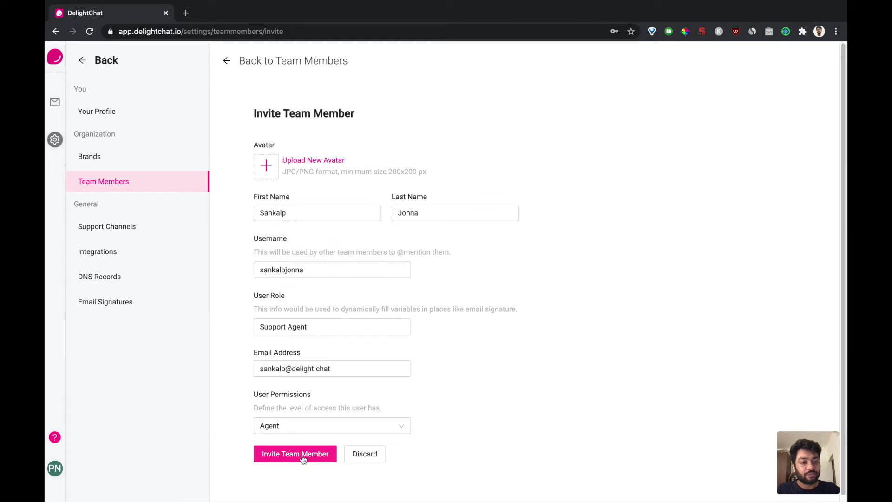
pyautogui.click(291, 455)
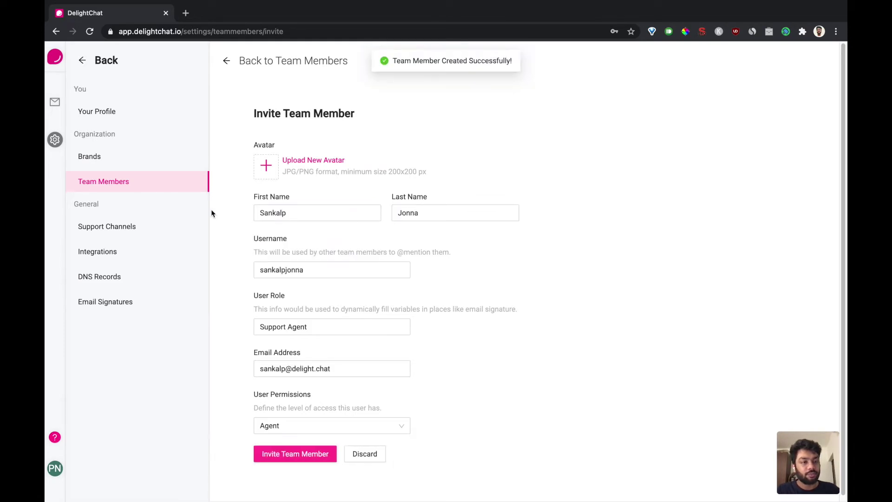
pyautogui.click(127, 228)
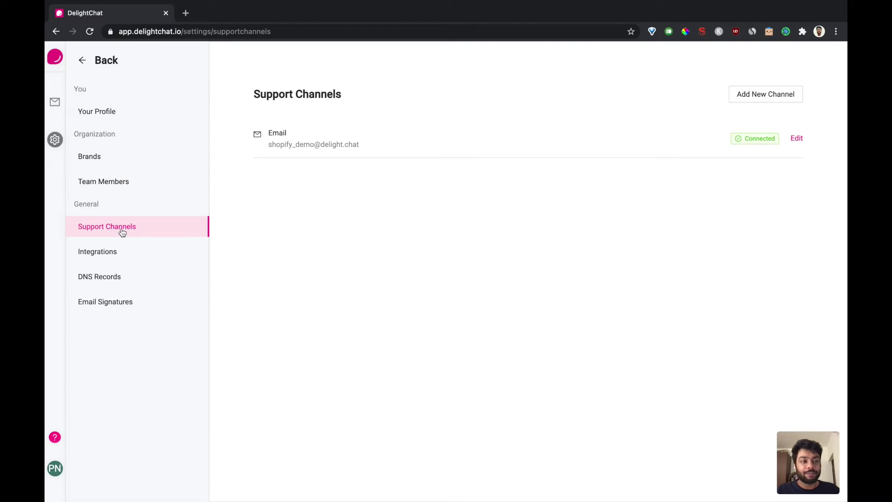
# Preview adding an email channel and cancel, check the Shopify integration, end on Email Signatures
pyautogui.click(775, 99)
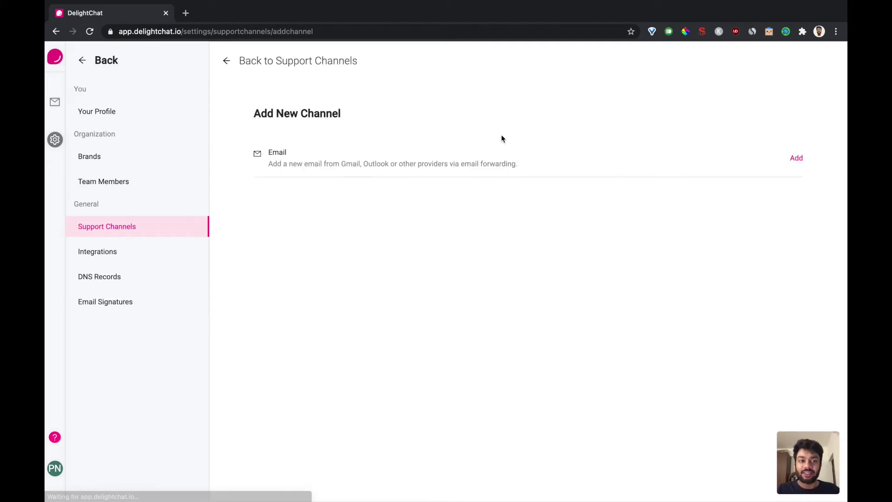
pyautogui.click(798, 156)
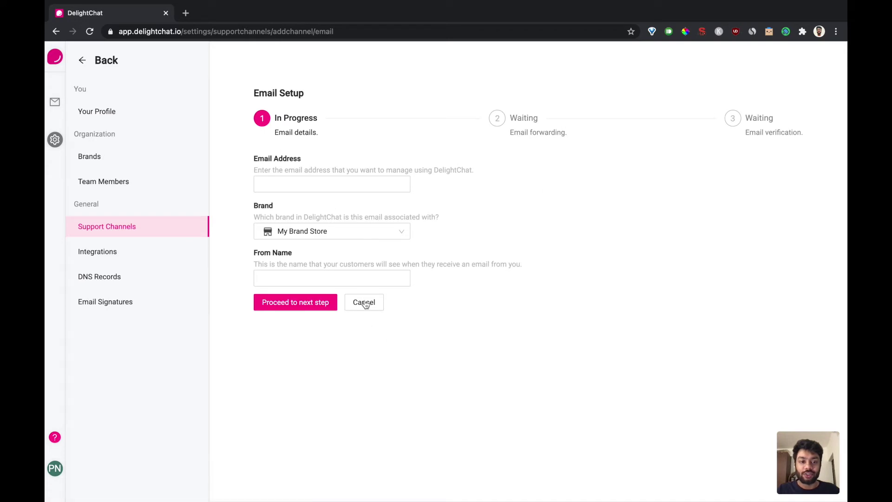
pyautogui.click(373, 308)
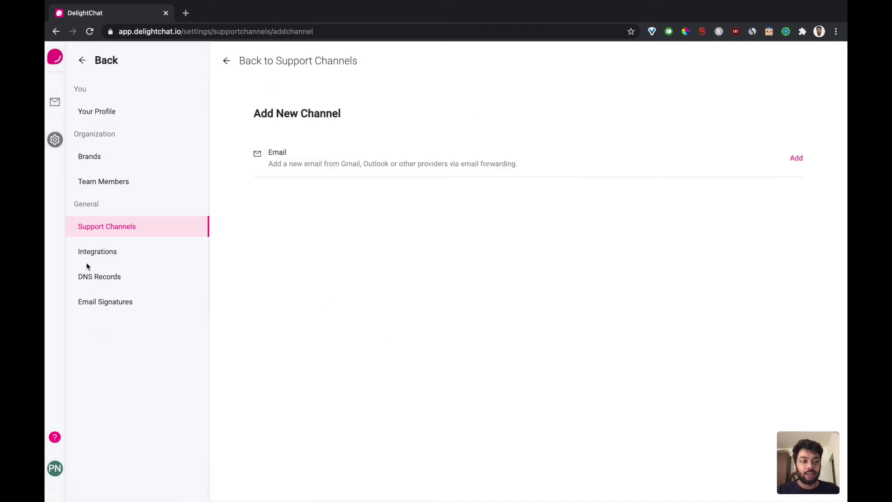
pyautogui.click(98, 258)
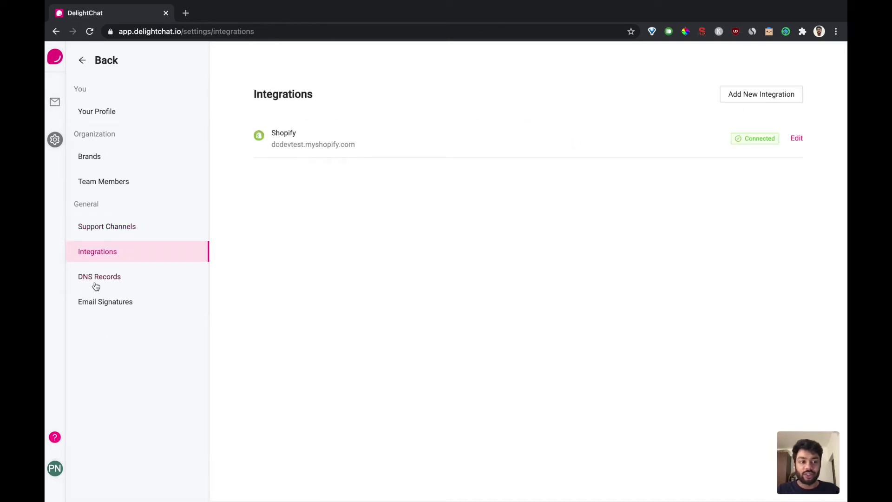
pyautogui.click(102, 302)
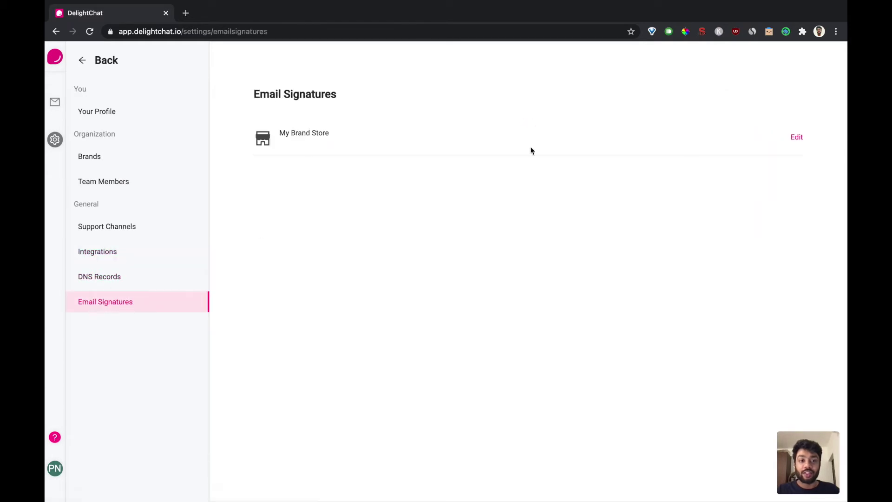
pyautogui.click(796, 137)
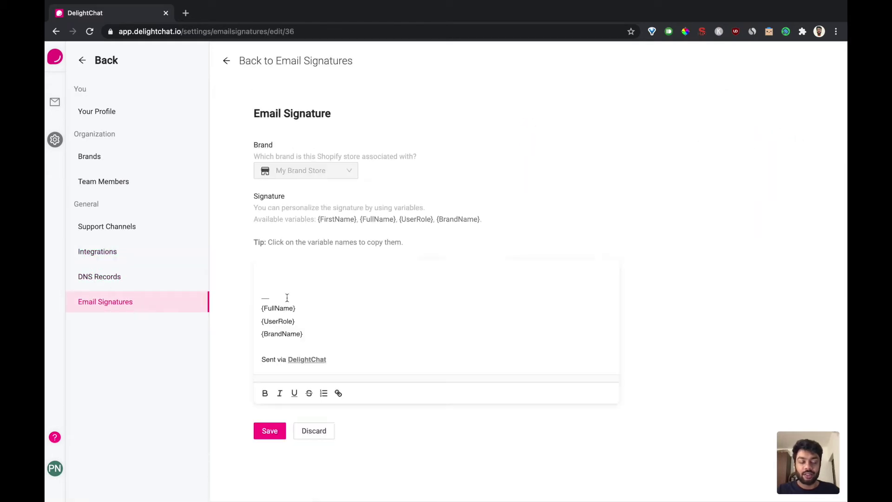
pyautogui.moveTo(313, 308)
pyautogui.mouseDown()
pyautogui.moveTo(256, 309)
pyautogui.moveTo(251, 323)
pyautogui.mouseUp()
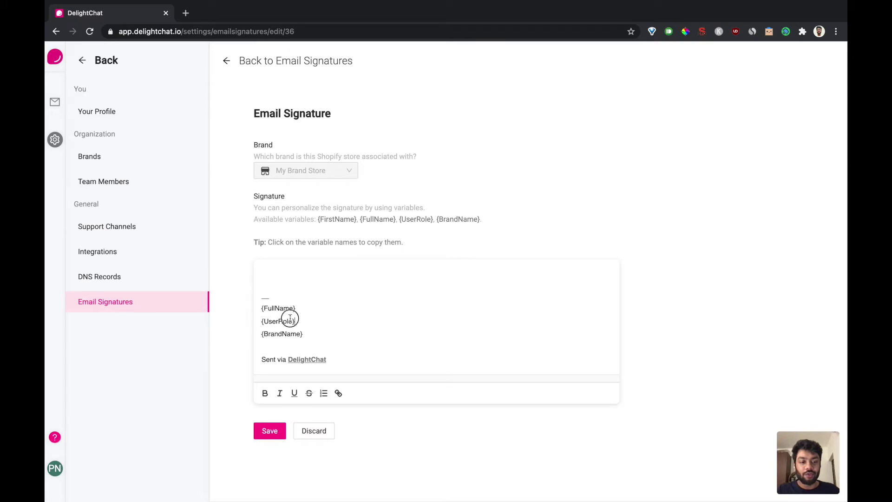
pyautogui.moveTo(314, 335); pyautogui.dragTo(253, 334)
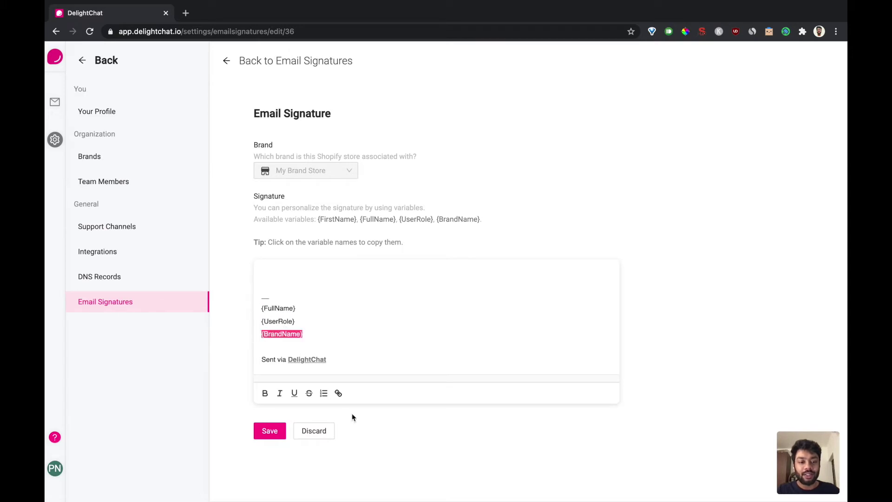
pyautogui.click(313, 431)
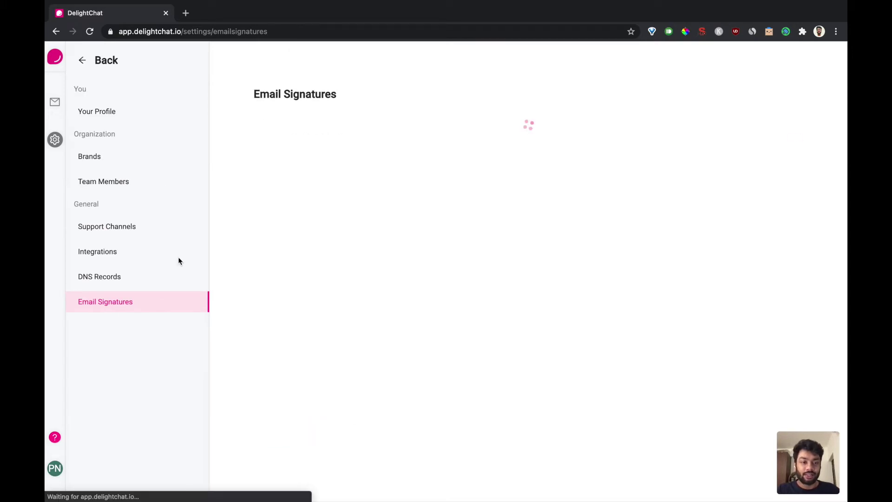
pyautogui.click(55, 103)
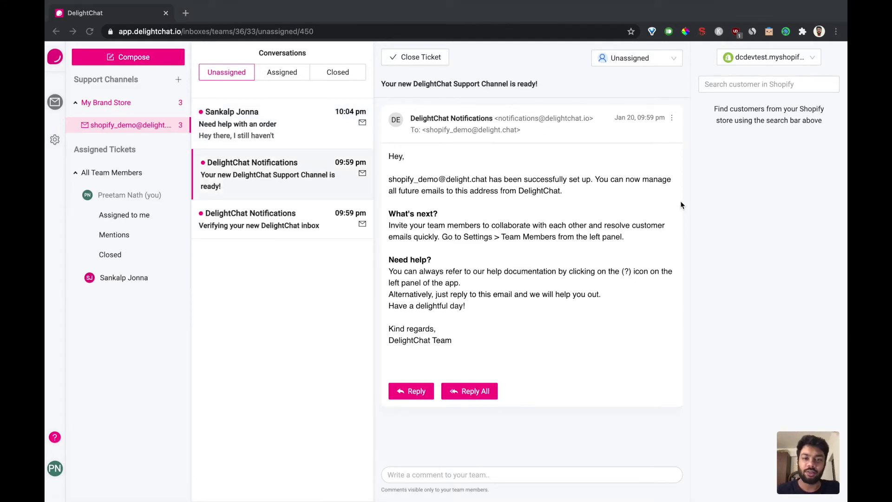
pyautogui.click(276, 140)
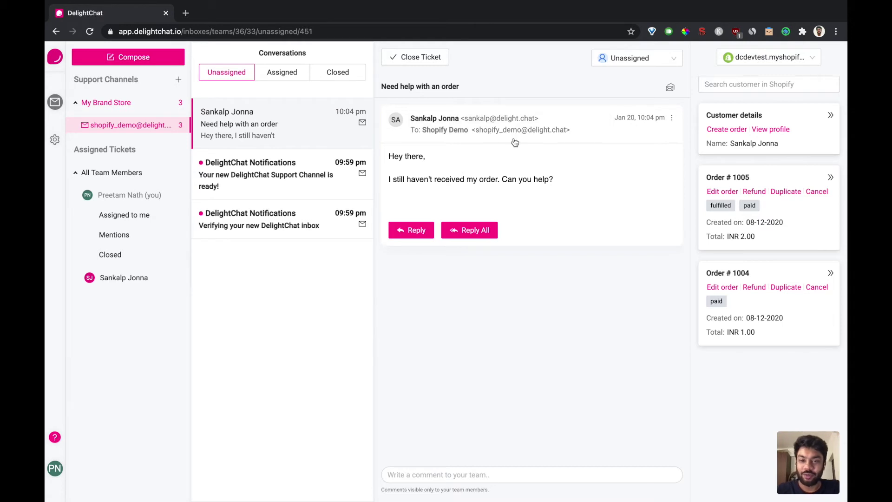
pyautogui.click(494, 127)
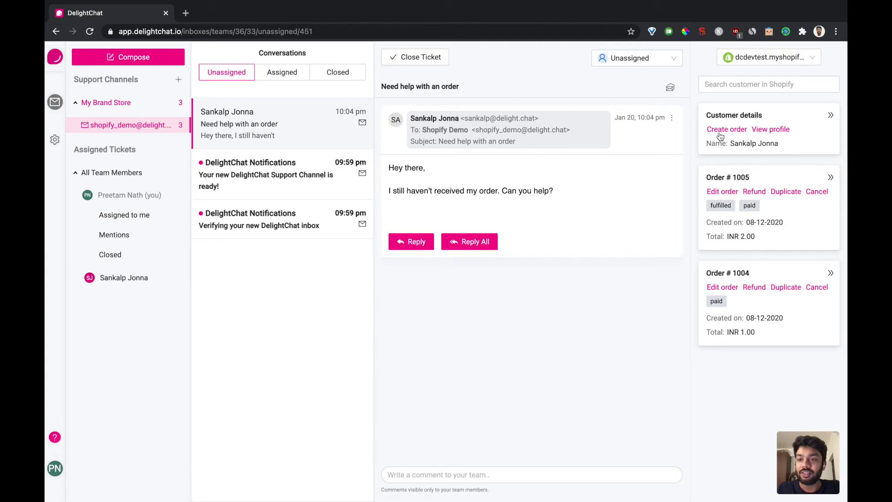
pyautogui.click(830, 117)
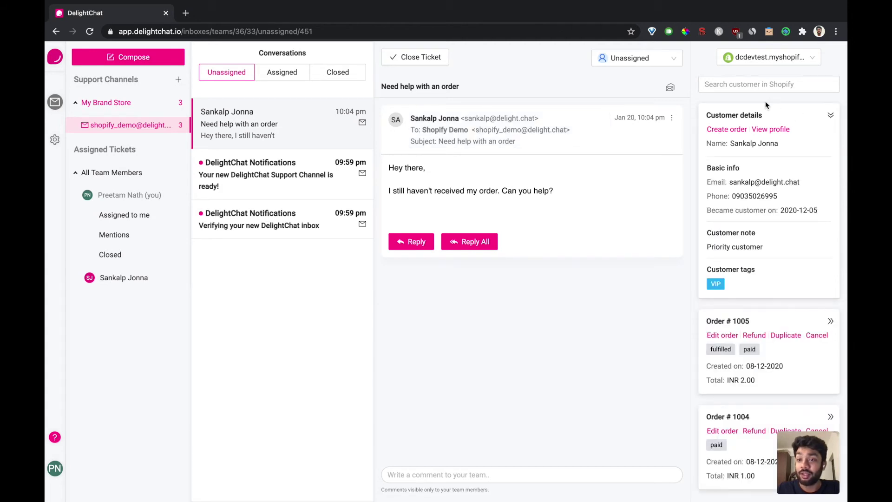
pyautogui.click(830, 115)
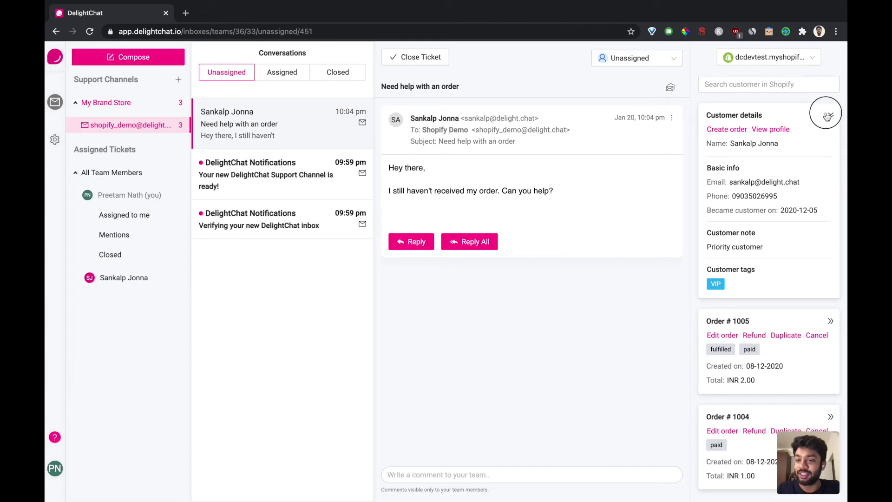
pyautogui.click(830, 177)
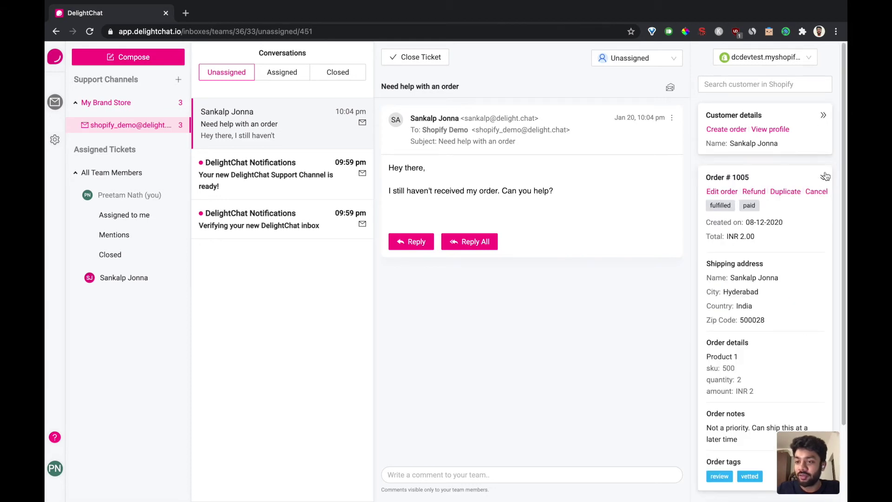
pyautogui.click(826, 177)
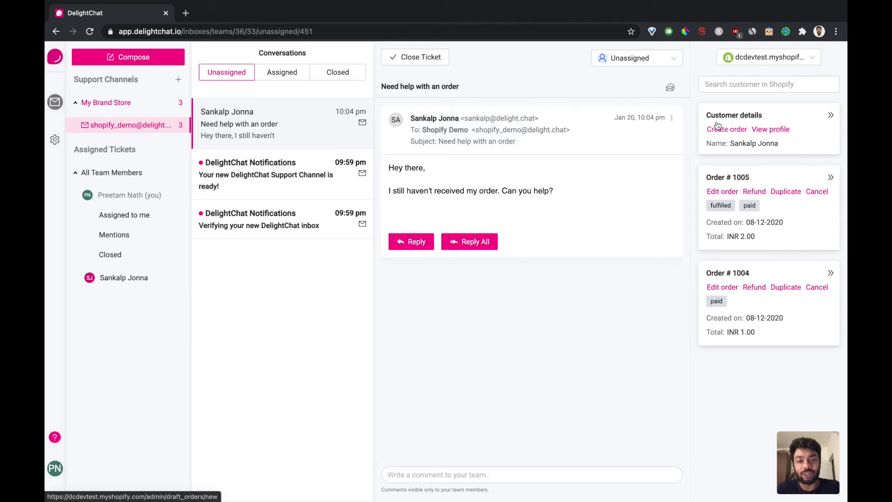
pyautogui.click(747, 83)
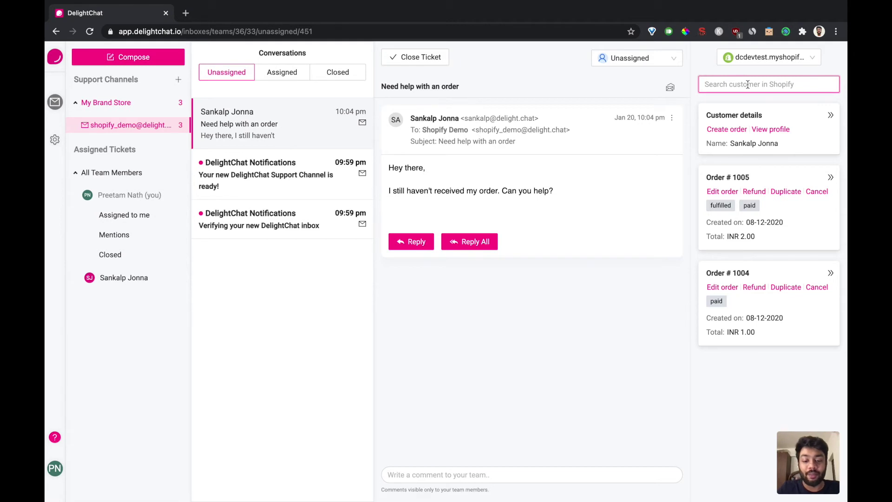
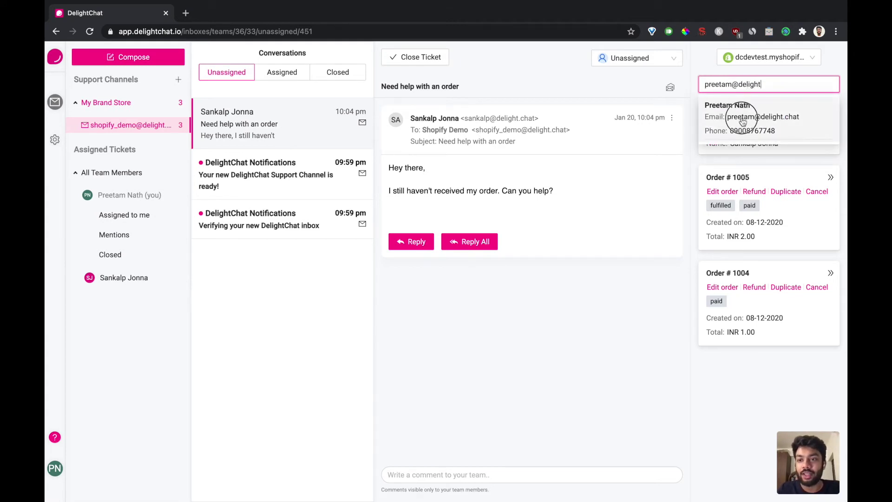
# Select the Shopify customer found by email and glance at their details
pyautogui.click(743, 121)
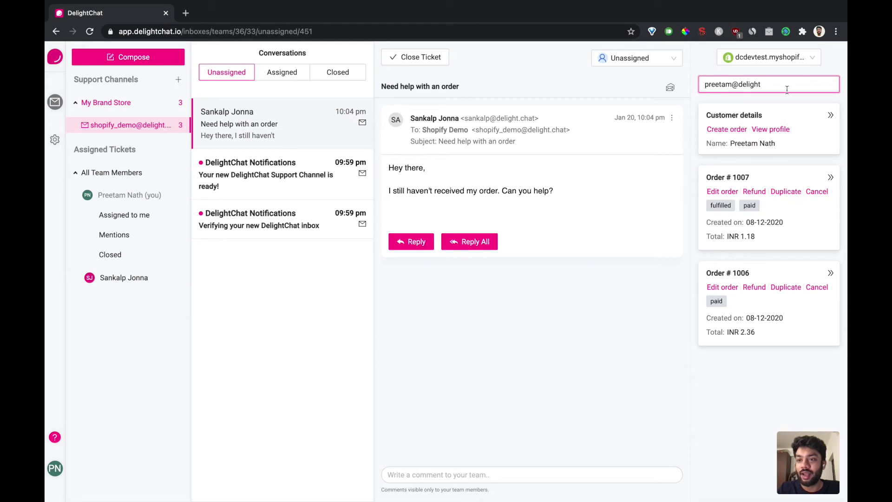
pyautogui.click(829, 119)
pyautogui.click(830, 116)
pyautogui.click(775, 85)
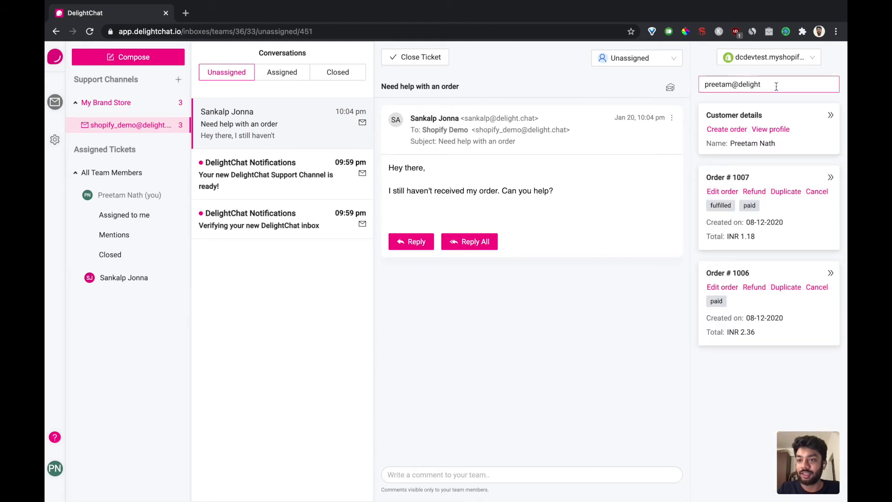
pyautogui.hotkey('ctrl', 'a')
pyautogui.press('BackSpace')
pyautogui.write('1004')
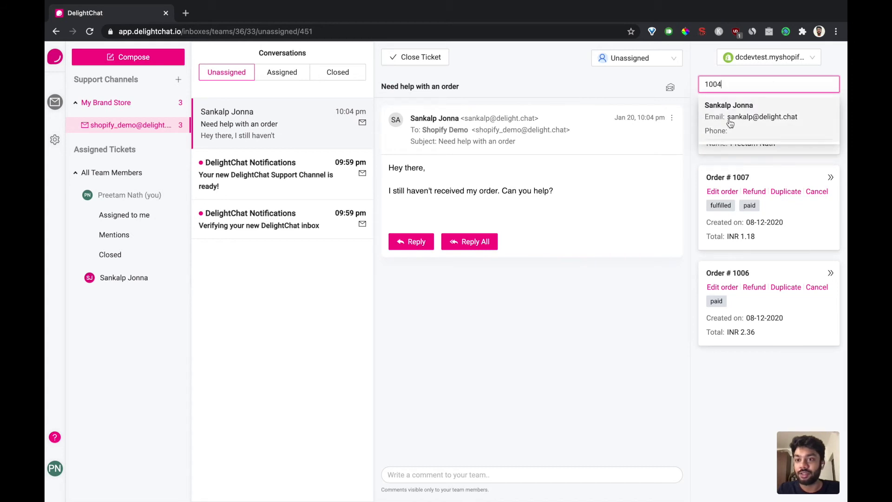
pyautogui.click(766, 122)
pyautogui.click(830, 117)
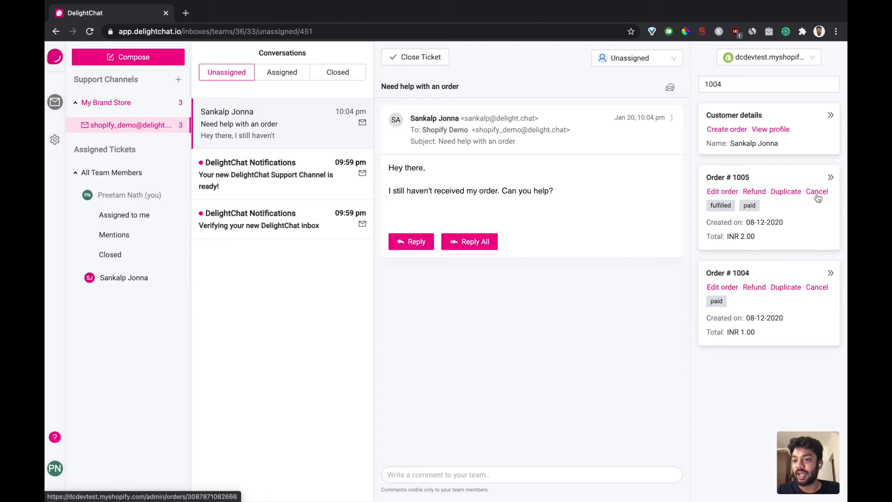
# Open order #1005 in a Shopify tab, view its order page, and return to the DelightChat ticket
pyautogui.click(722, 195)
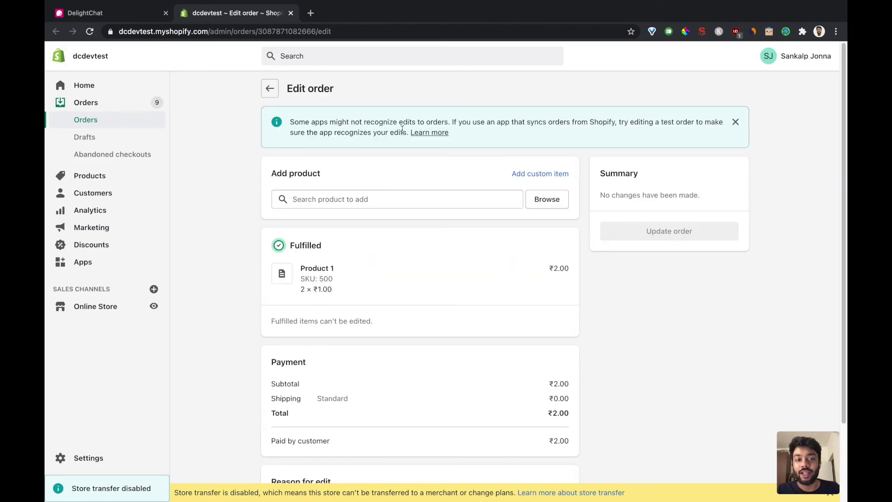
pyautogui.click(271, 88)
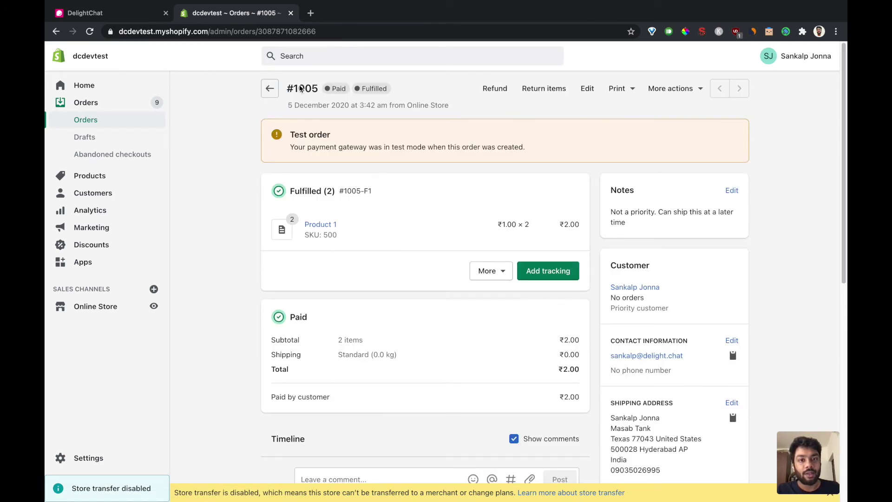
pyautogui.click(105, 13)
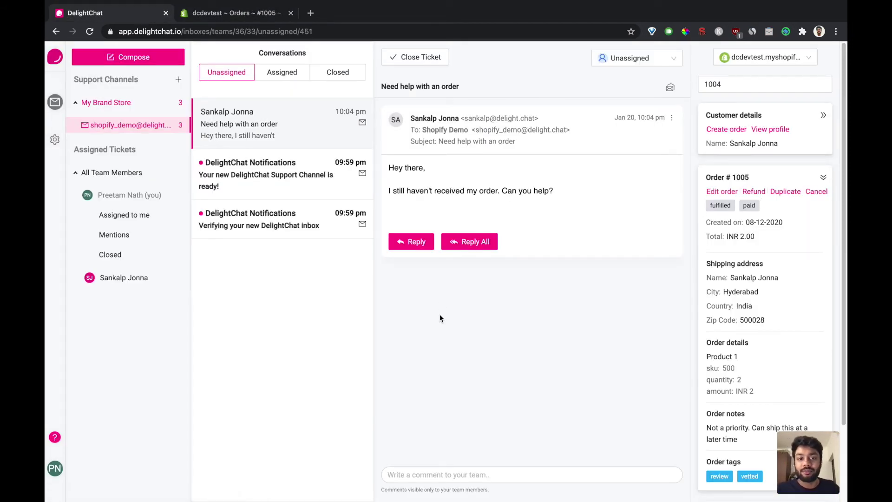
pyautogui.click(432, 474)
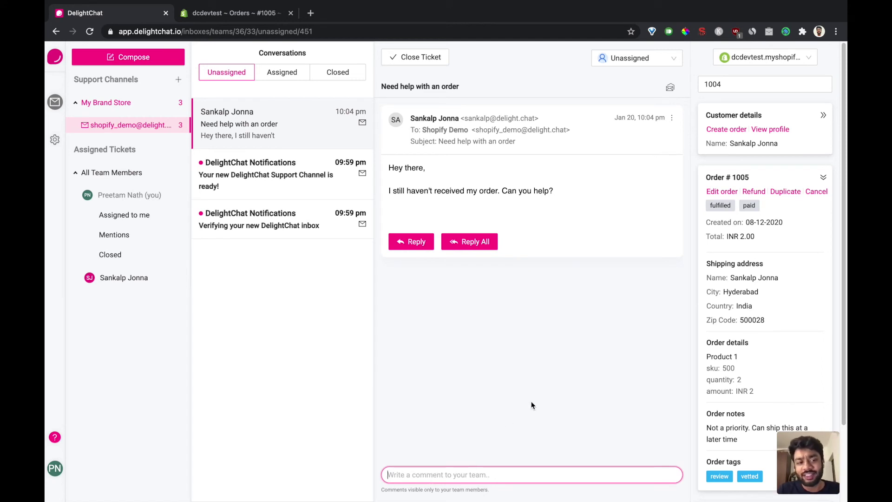
pyautogui.write('@')
pyautogui.press('Down')
pyautogui.press('Down')
pyautogui.press('Return')
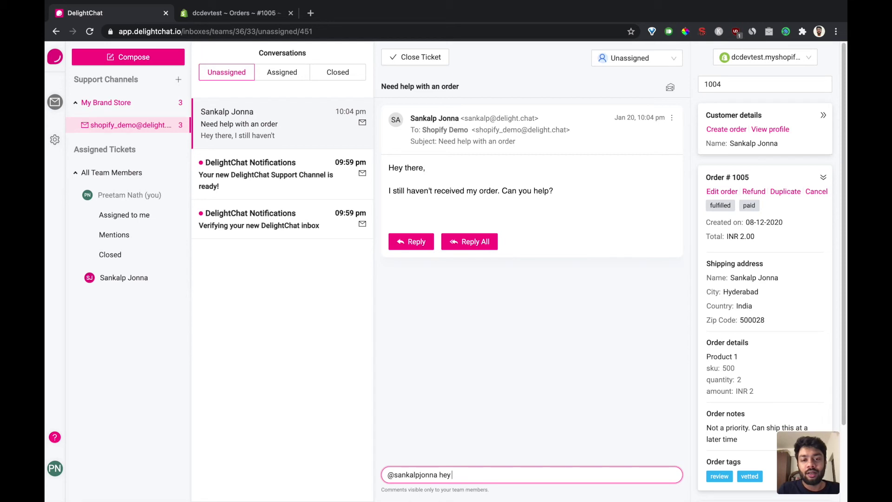
pyautogui.write('spond t')
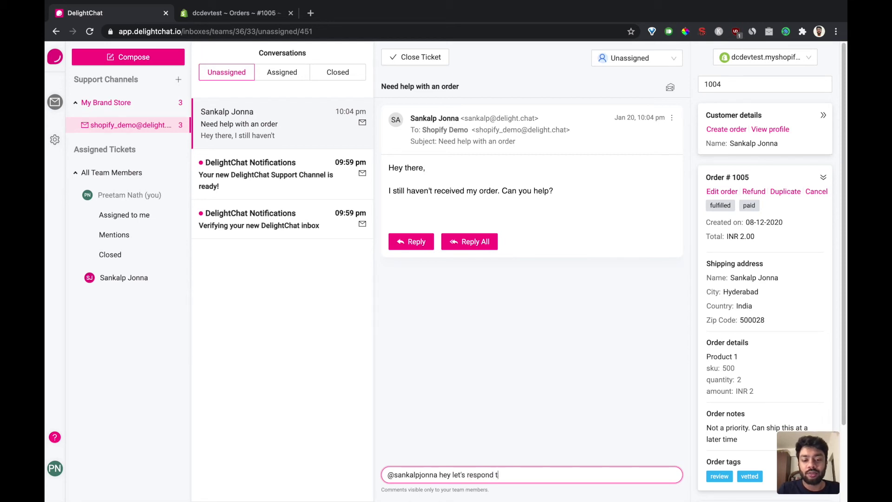
pyautogui.write('o this customer S')
pyautogui.press('BackSpace')
pyautogui.write('A')
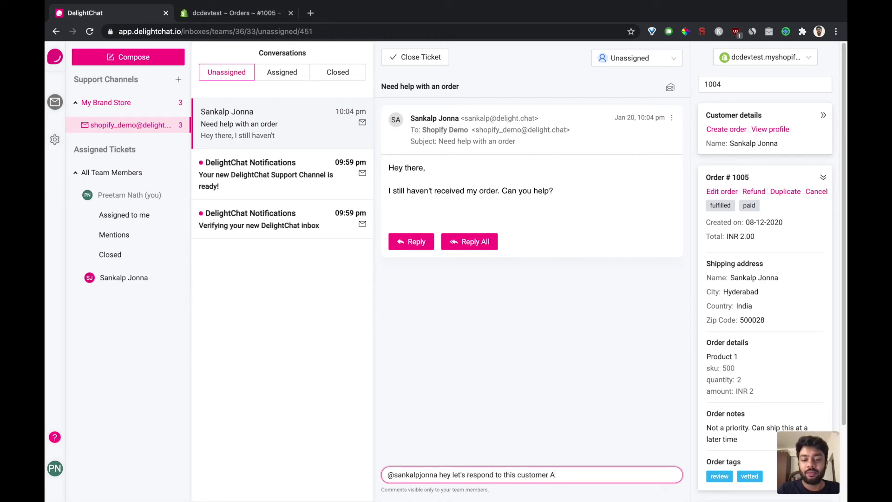
pyautogui.write('SAP. Can you find out where the order is?')
pyautogui.press('Return')
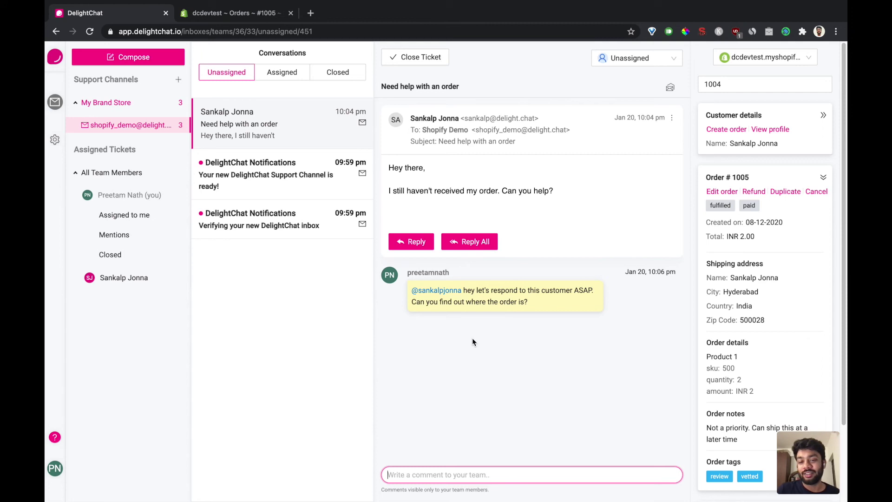
pyautogui.click(827, 178)
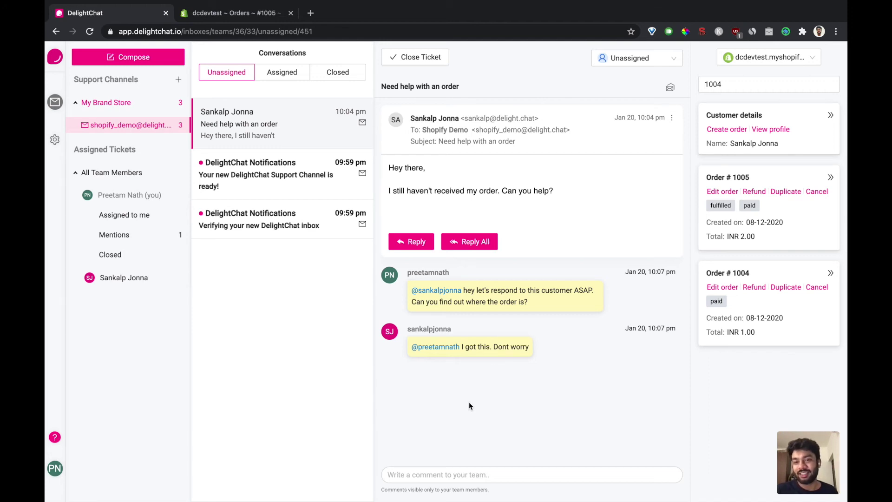
# Assign the order ticket to the teammate and the support-channel-ready ticket to yourself
pyautogui.click(641, 62)
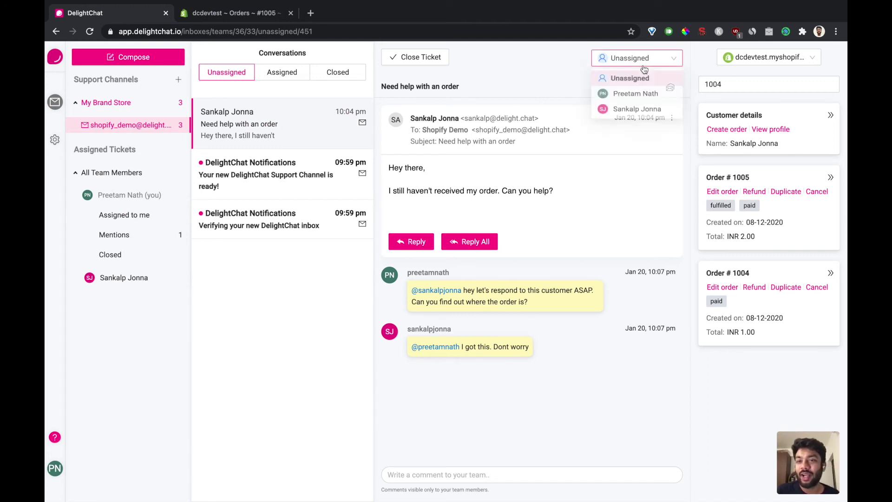
pyautogui.click(638, 112)
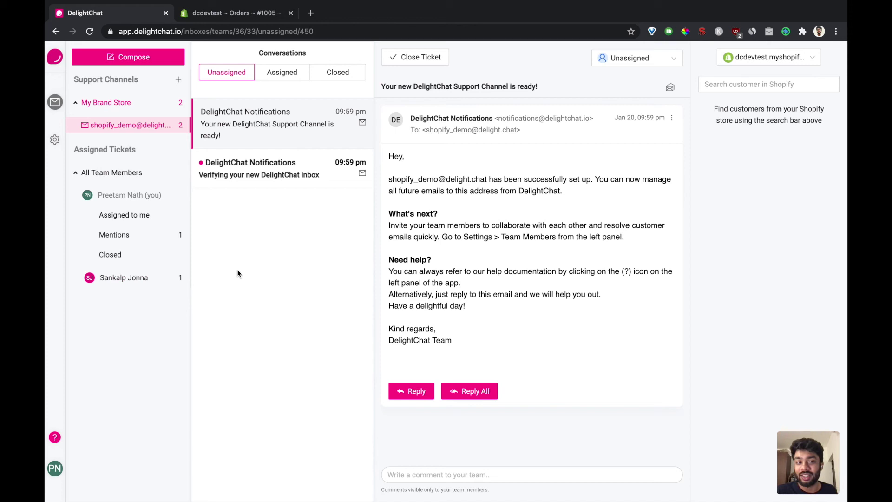
pyautogui.click(623, 60)
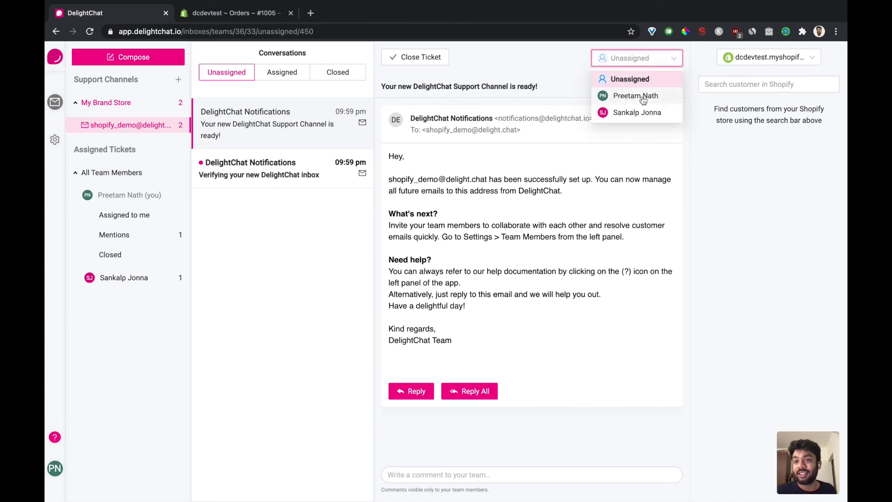
pyautogui.click(641, 98)
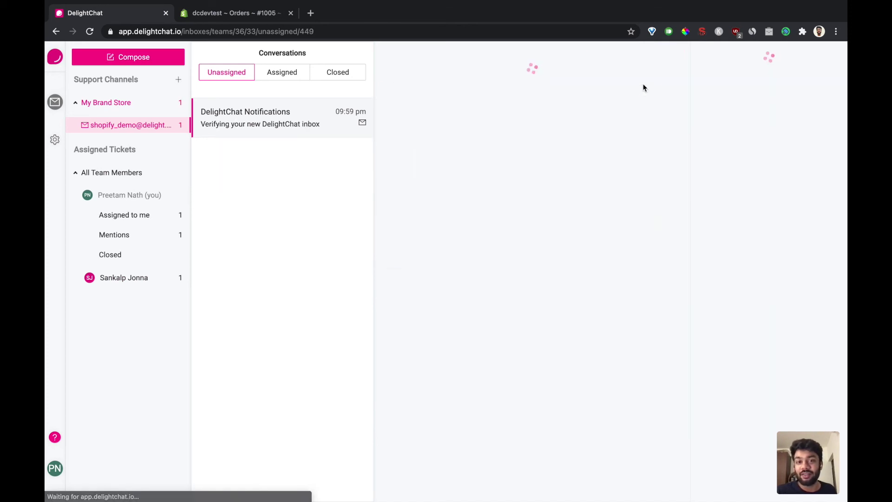
# Review Assigned to me, the shared inbox's assigned tickets, then Assigned to me again
pyautogui.click(131, 218)
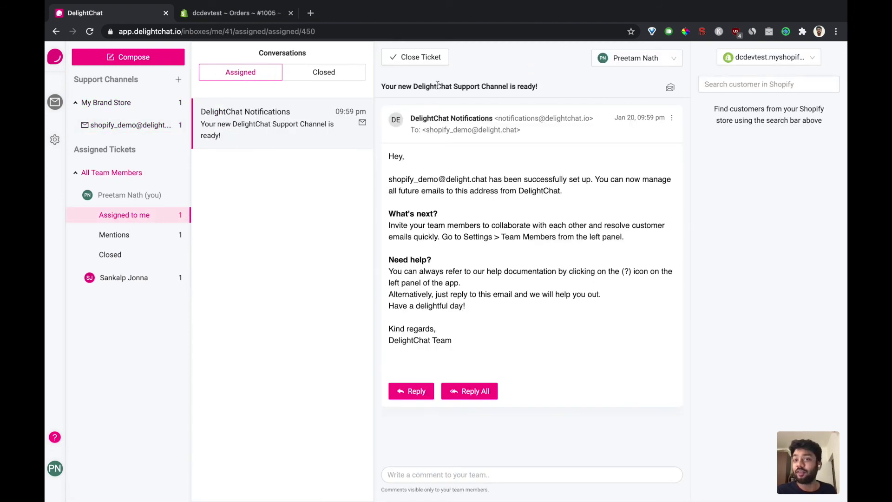
pyautogui.click(131, 125)
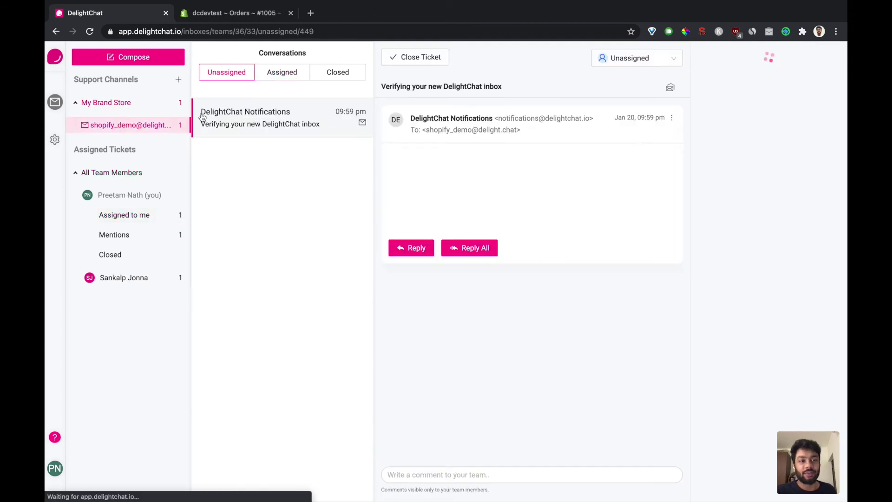
pyautogui.click(282, 77)
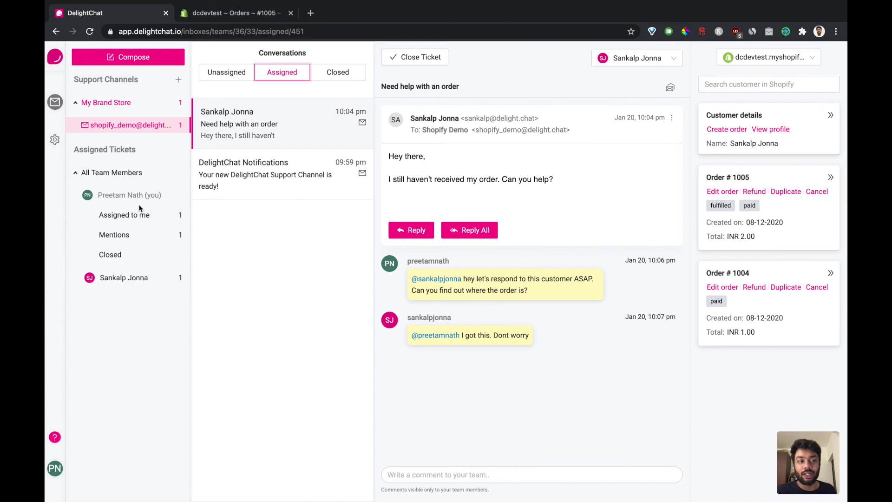
pyautogui.click(133, 215)
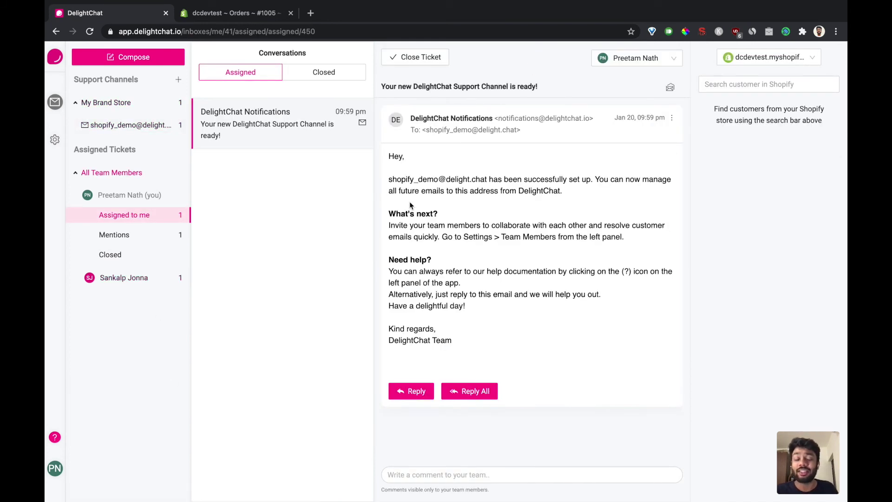
# Close the notification ticket, view it under Closed, and return to the shopify_demo inbox
pyautogui.click(415, 62)
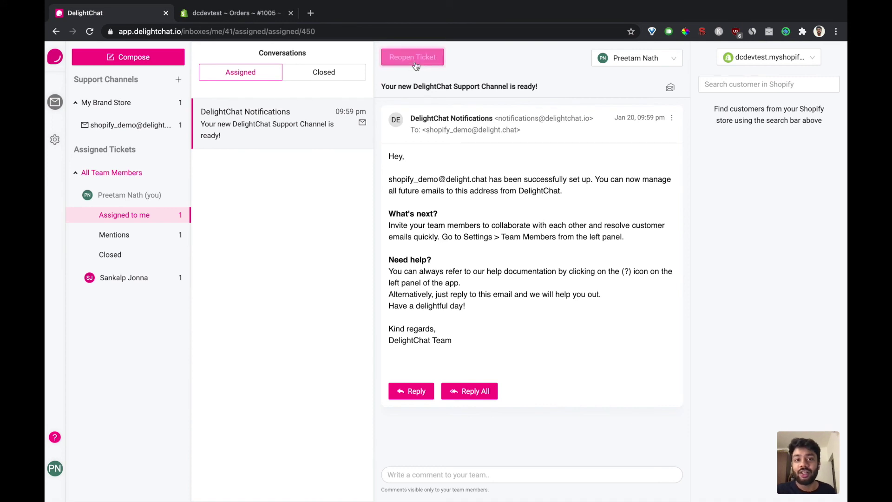
pyautogui.click(326, 73)
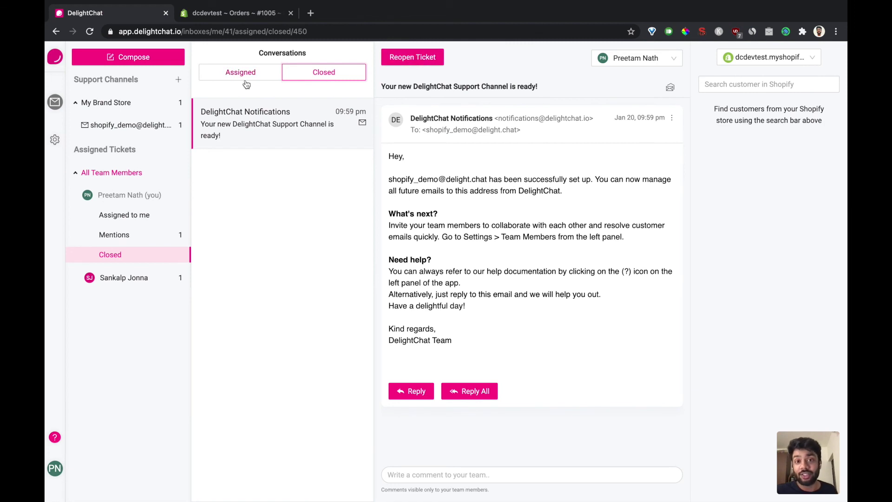
pyautogui.click(183, 123)
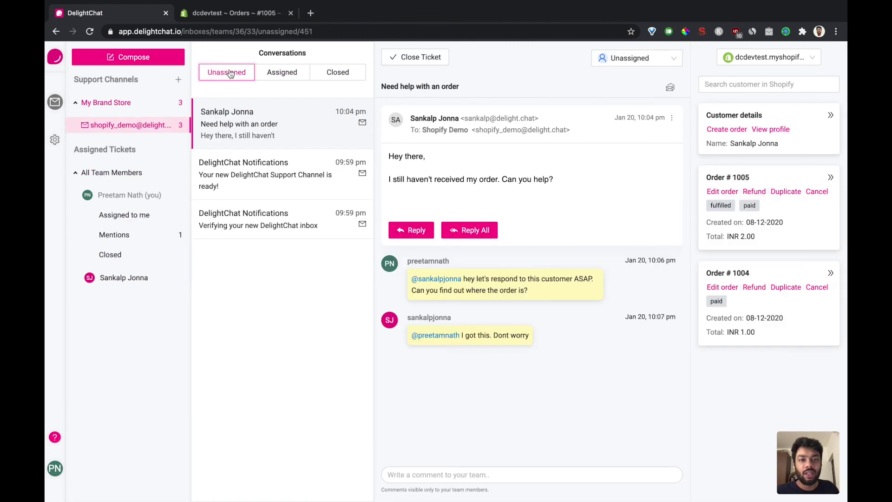
# Compose and send the customer a follow-up email saying the order arrives within 5 days
pyautogui.click(154, 63)
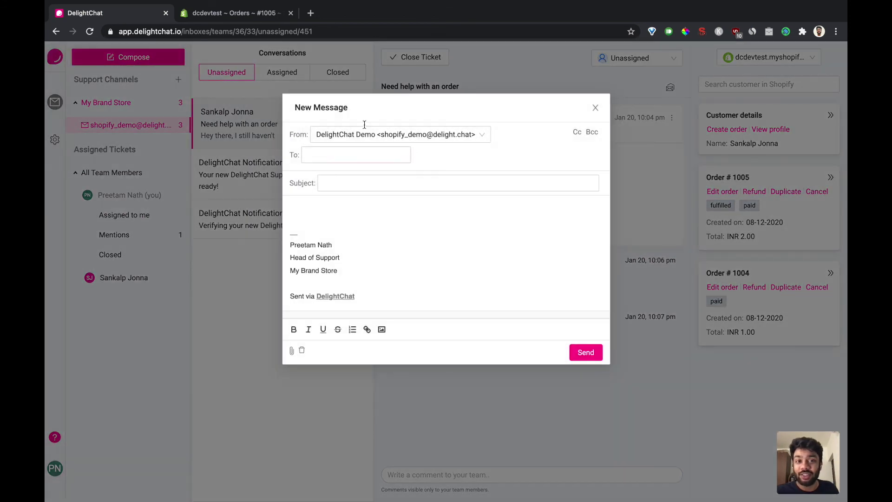
pyautogui.click(370, 155)
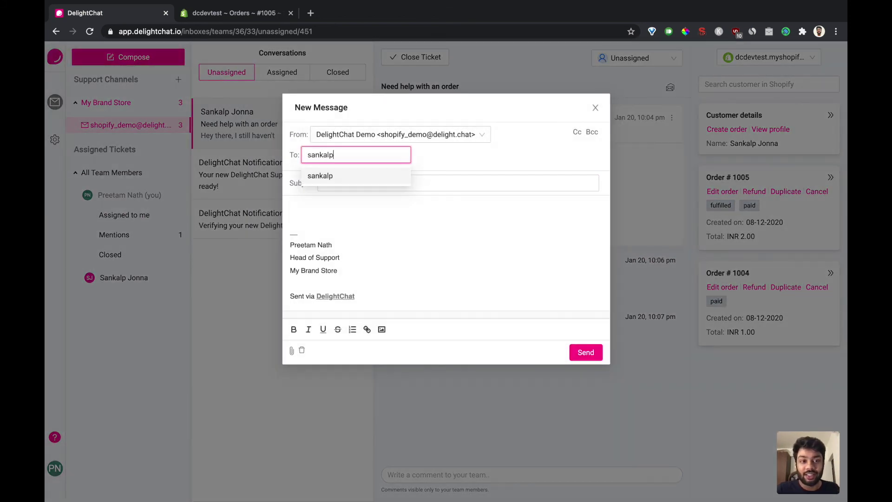
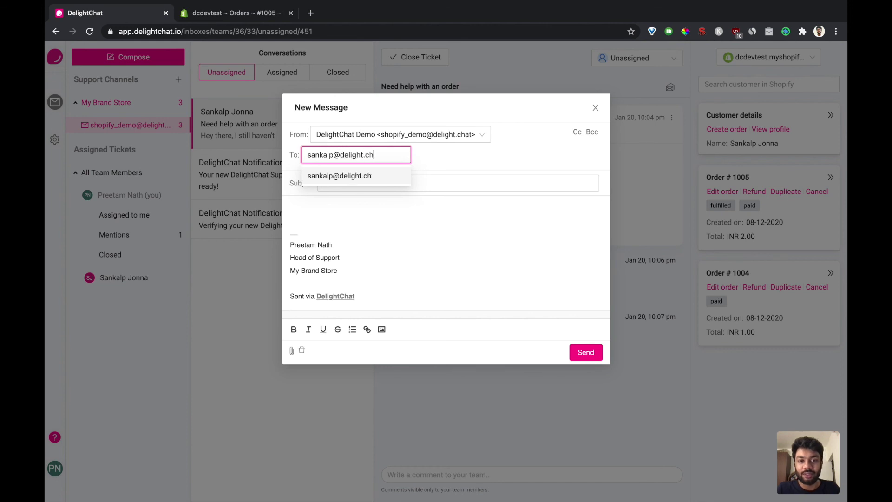
pyautogui.click(449, 183)
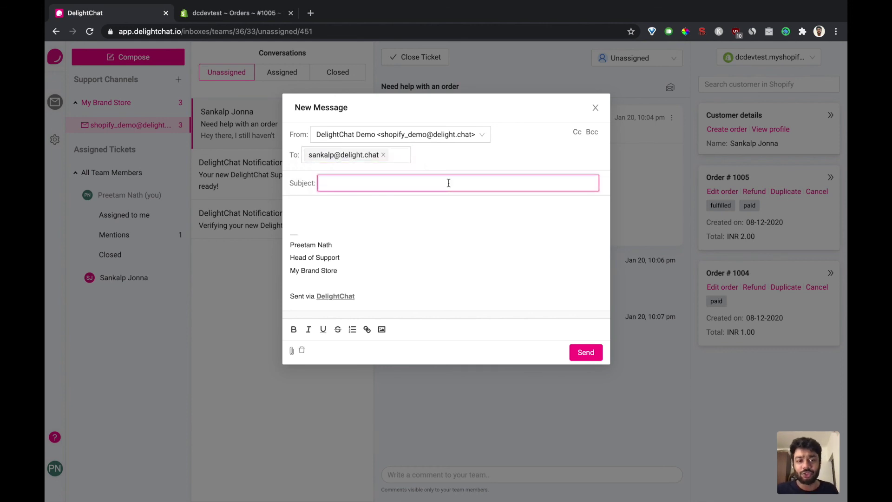
pyautogui.write('Hey dear customer this is a follow up')
pyautogui.press('Tab')
pyautogui.write("Your order is on it's way.  You will receive ")
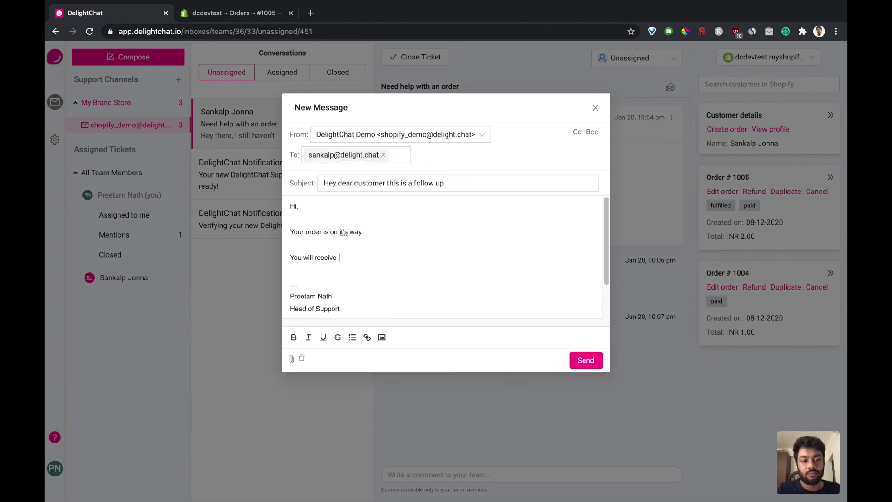
pyautogui.write('it within 5 days.')
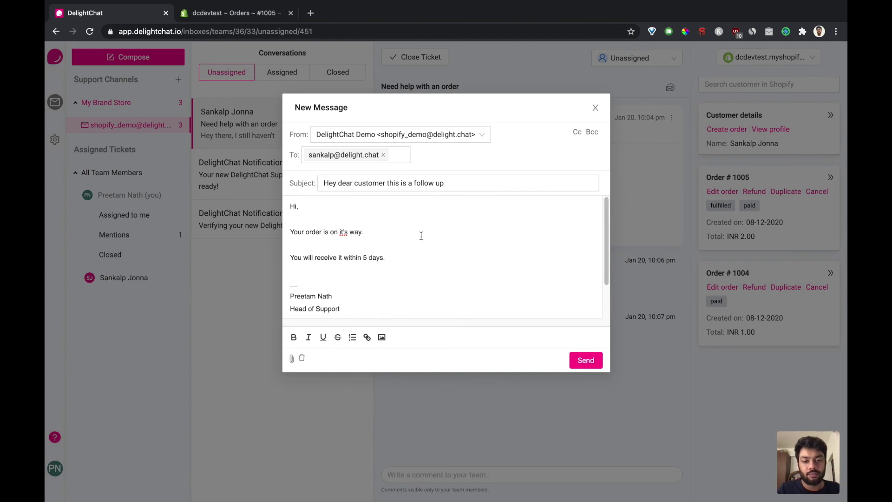
pyautogui.click(585, 360)
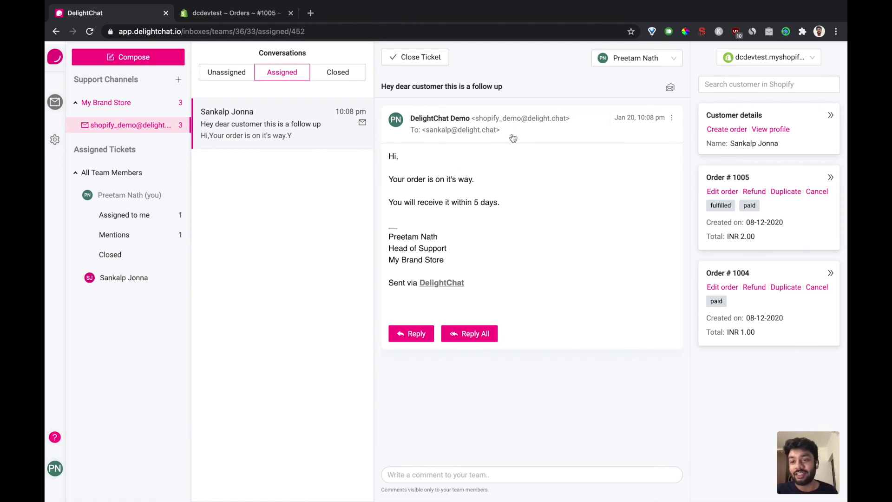
# Expand the sent email's header and Order #1005 card, then bring up Contact Us for Support
pyautogui.click(491, 125)
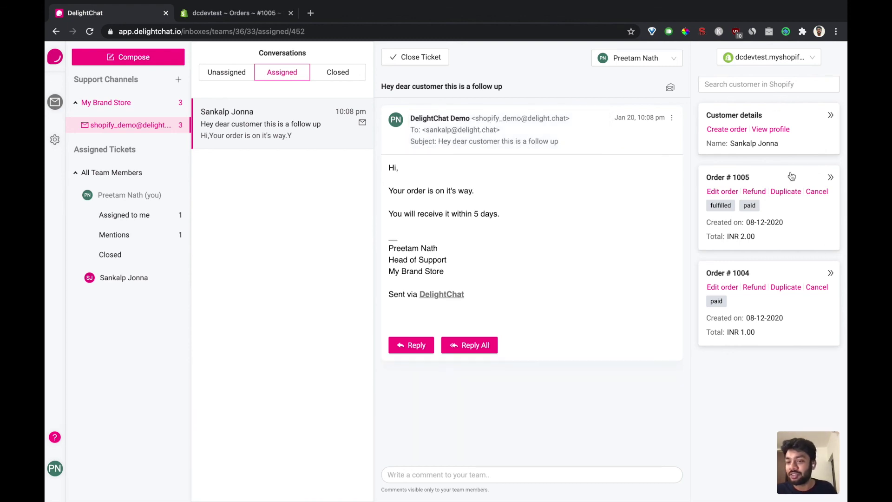
pyautogui.click(830, 177)
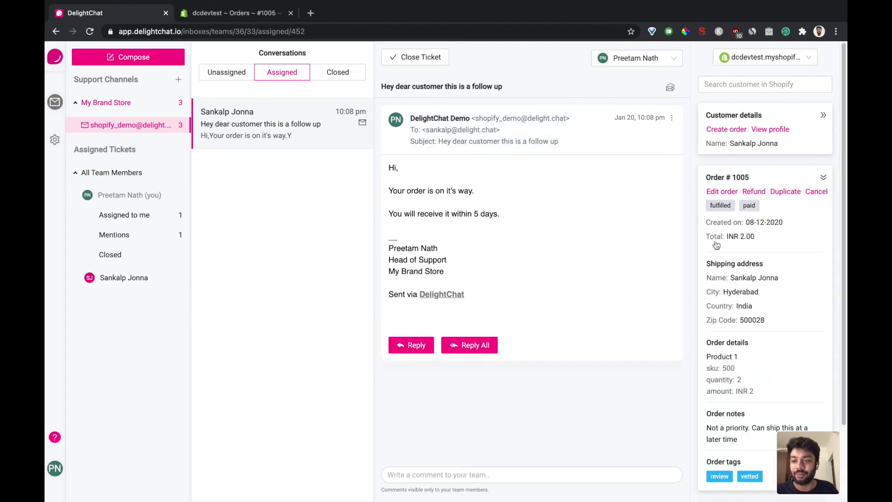
pyautogui.click(823, 178)
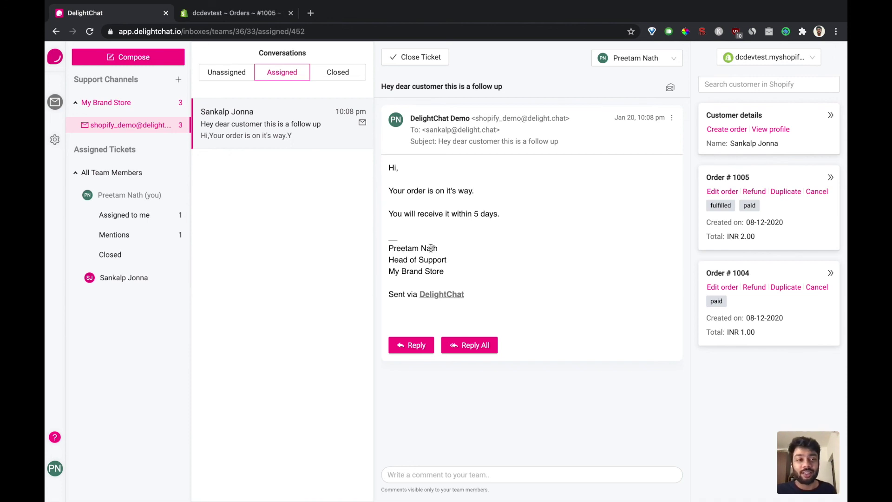
pyautogui.click(55, 437)
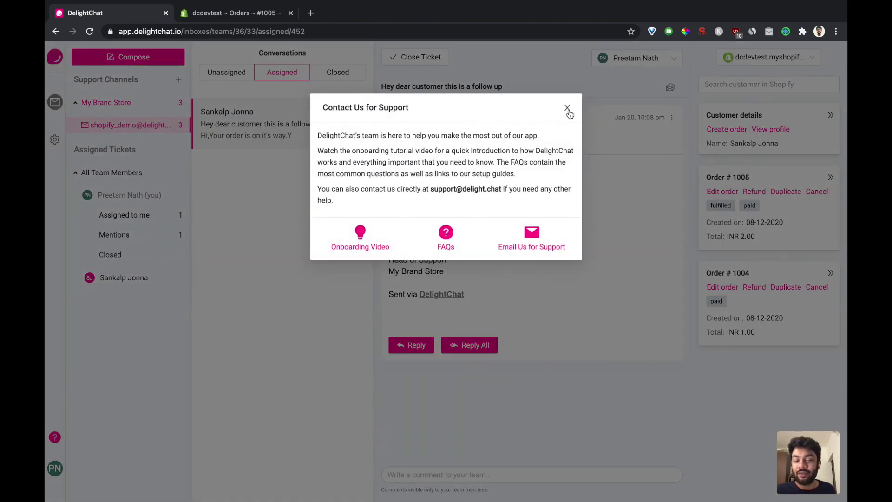